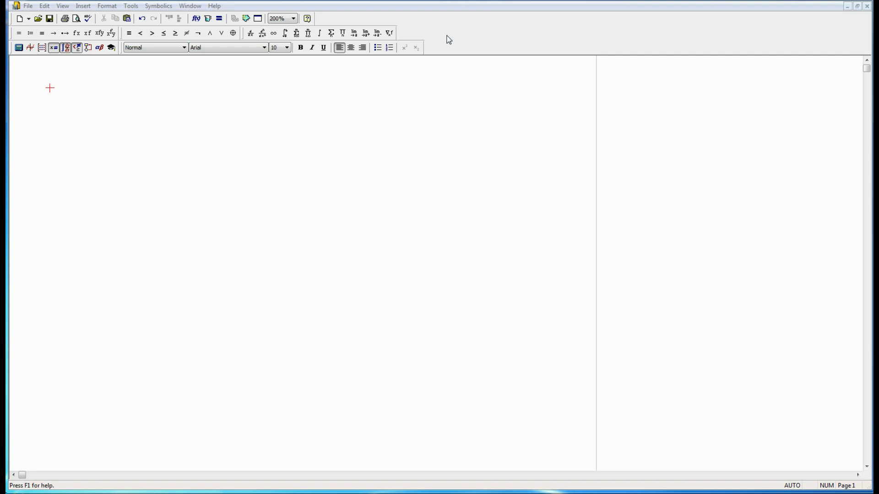
# Enter the definition f(x) := e^−(0.25·x)² on the blank worksheet
pyautogui.click(61, 101)
pyautogui.write('f(x)')
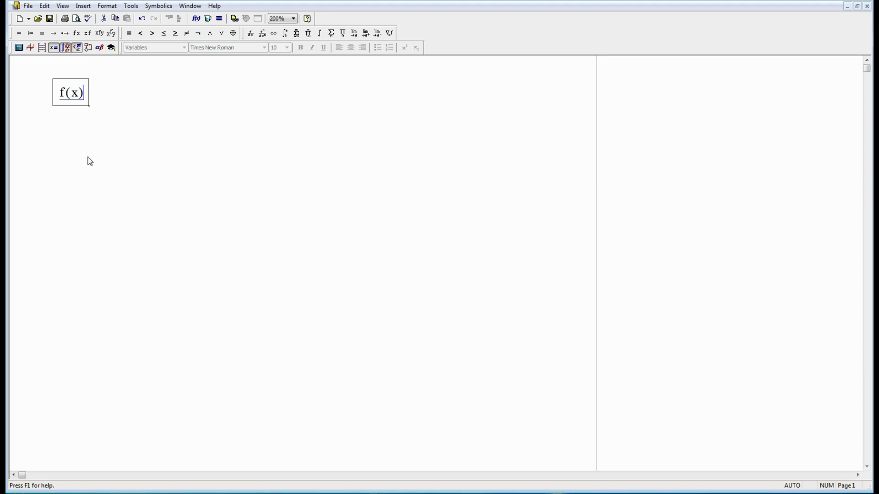
pyautogui.click(30, 34)
pyautogui.write('e')
pyautogui.hotkey('shift', '6')
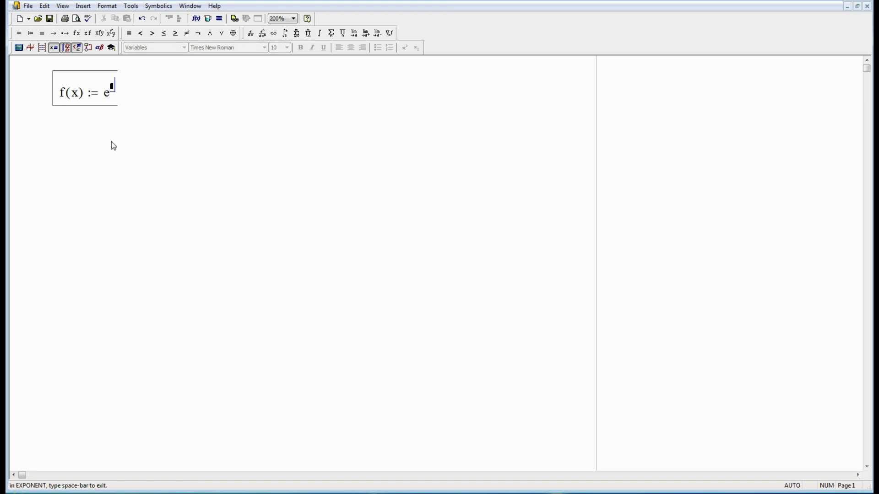
pyautogui.write('-(')
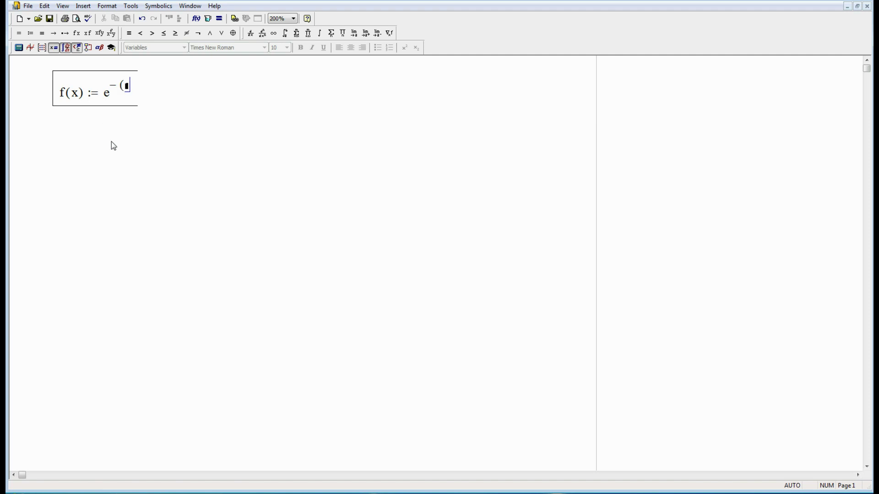
pyautogui.write('0.25*x')
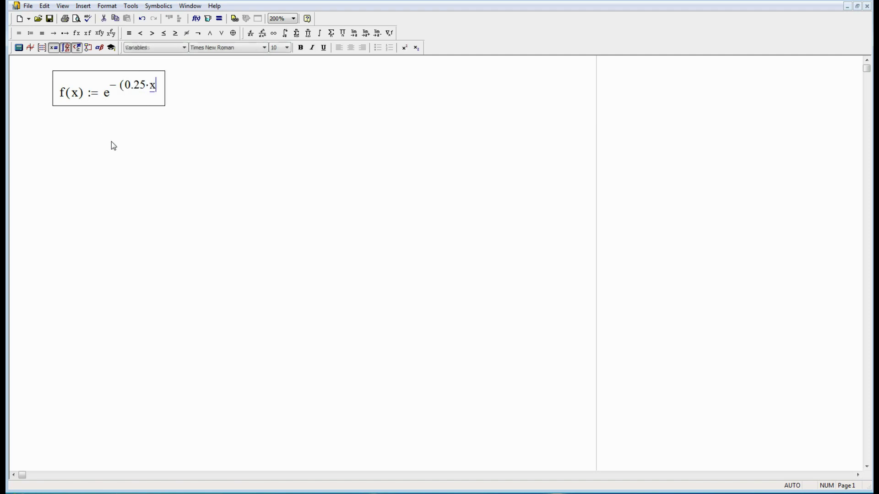
pyautogui.write(')^2')
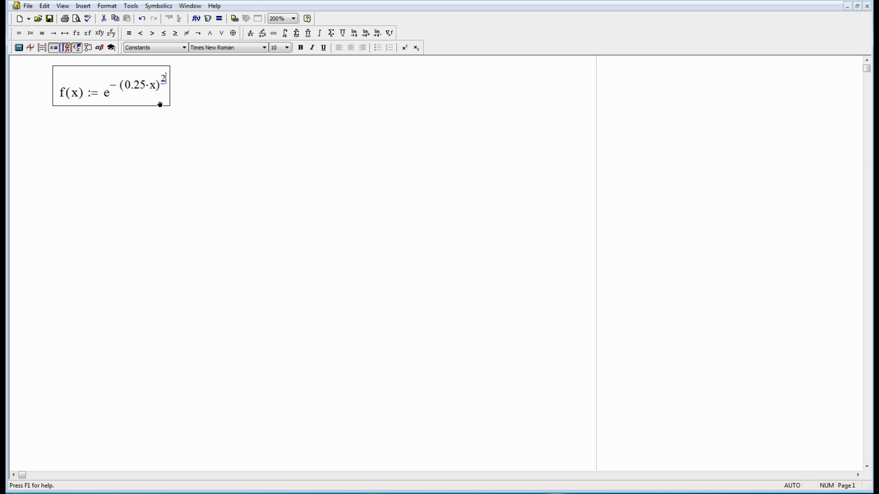
# Insert an X-Y graph below the definition plotting f(x) against x
pyautogui.click(234, 161)
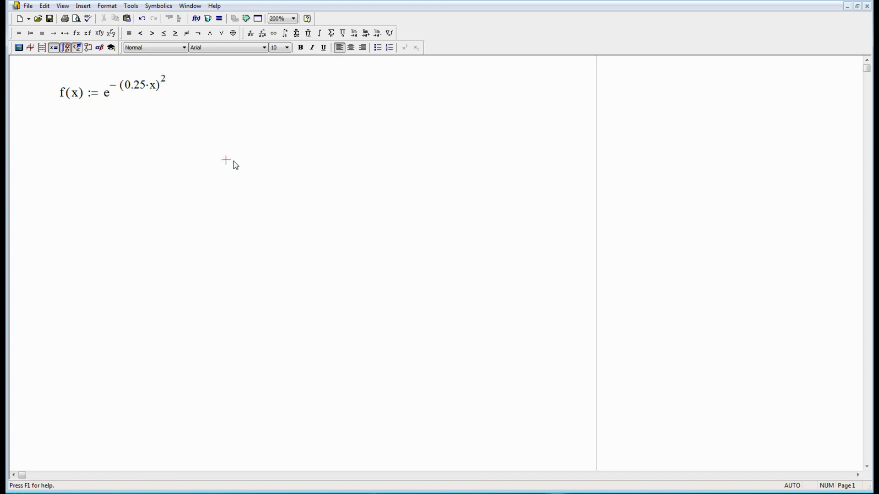
pyautogui.hotkey('shift', '2')
pyautogui.write('x')
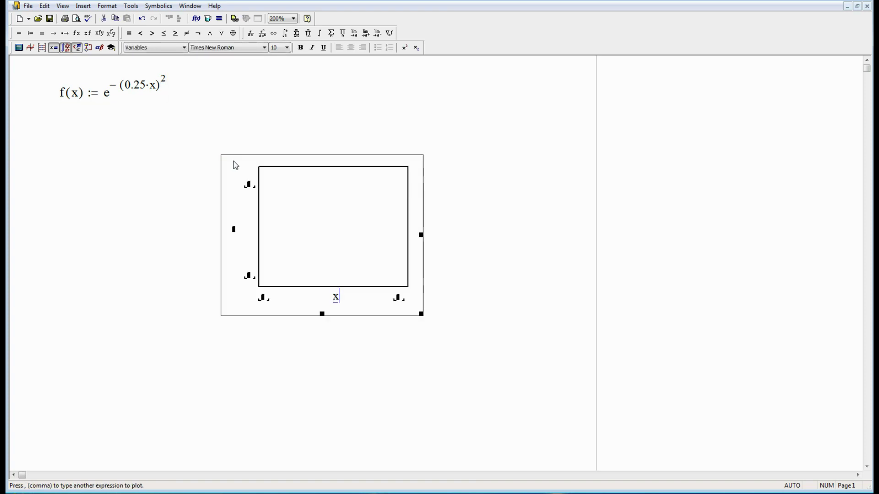
pyautogui.click(234, 229)
pyautogui.write('f(x)')
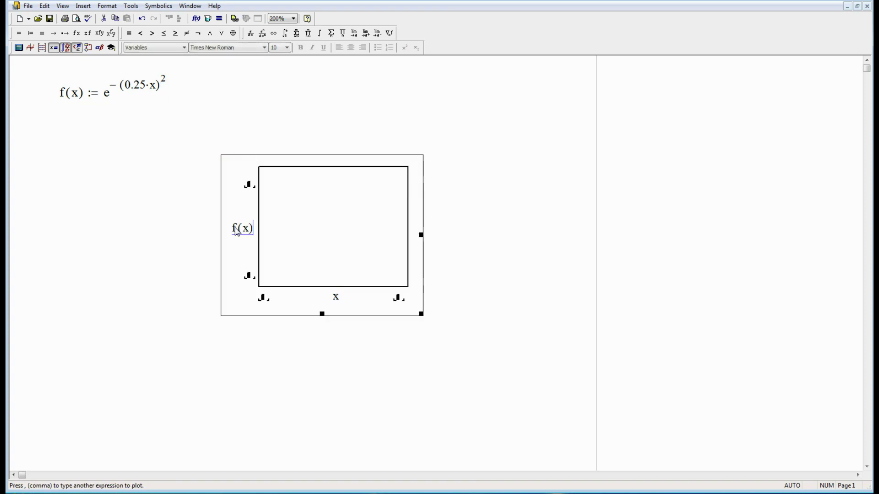
pyautogui.click(176, 228)
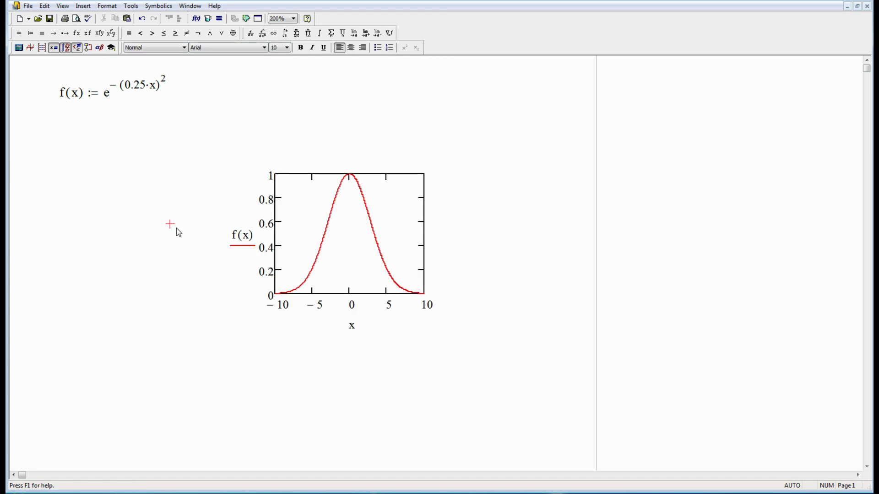
# Move the graph to the left and stretch it to about twice its width
pyautogui.click(91, 6)
pyautogui.moveTo(97, 18)
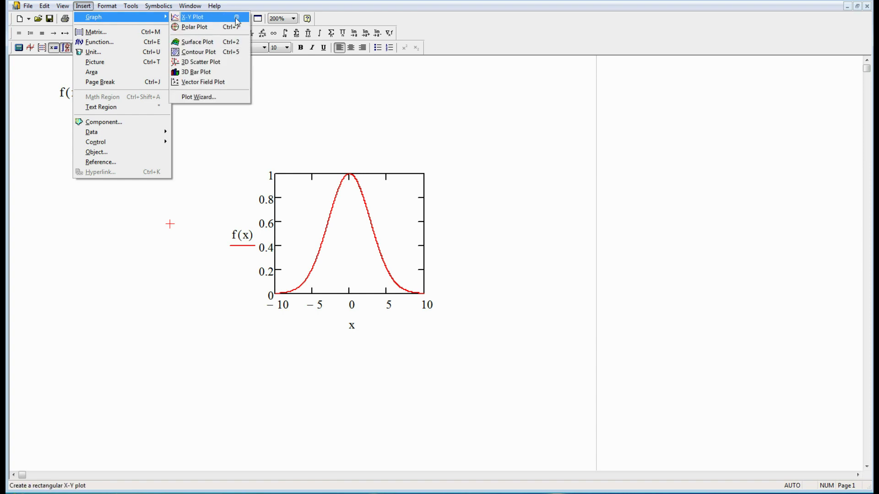
pyautogui.click(281, 135)
pyautogui.moveTo(304, 194); pyautogui.dragTo(125, 204)
pyautogui.click(260, 266)
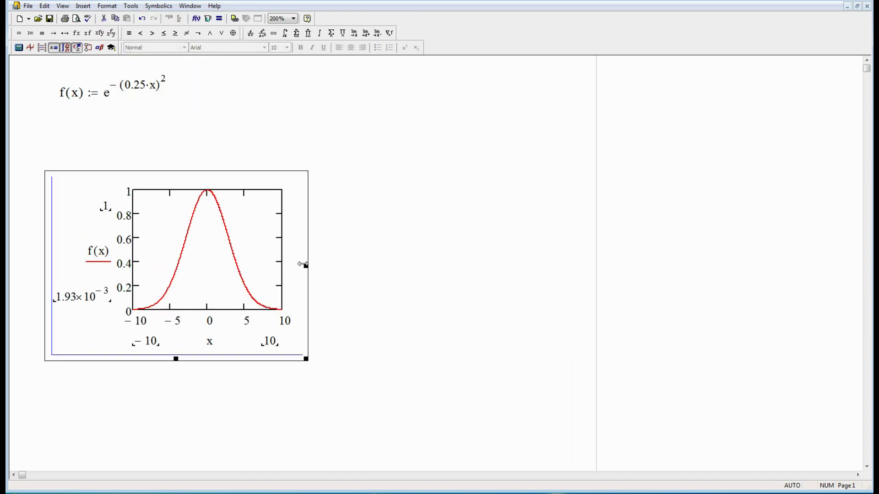
pyautogui.moveTo(303, 265); pyautogui.dragTo(578, 278)
pyautogui.click(386, 361)
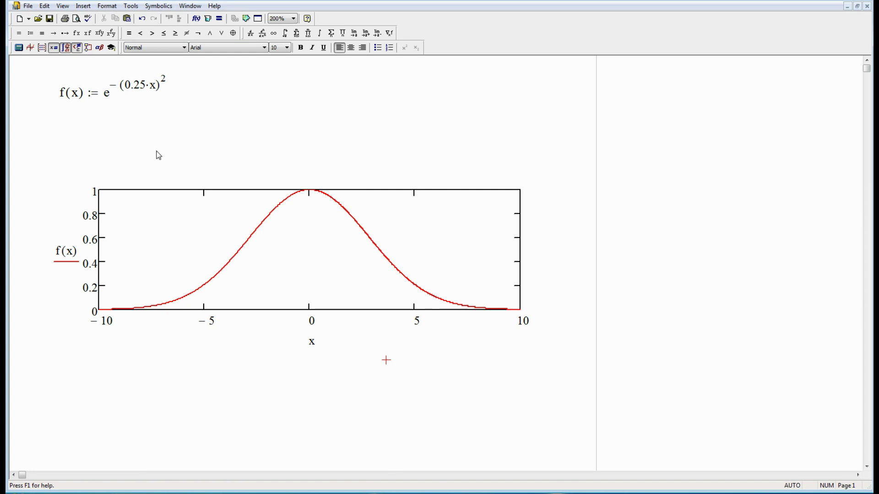
# Multiply the f(x) definition by (x + 2)², making it e^−(0.25·x)²·(x + 2)²
pyautogui.click(166, 99)
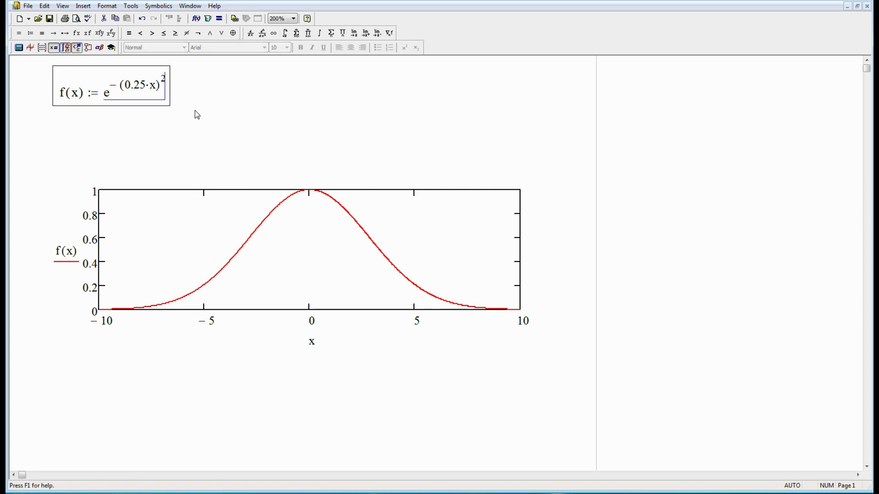
pyautogui.press('space')
pyautogui.write('*(')
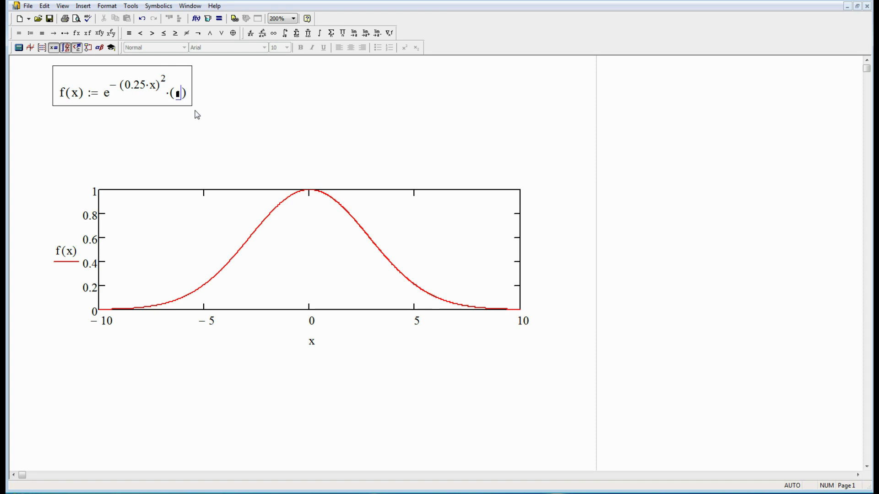
pyautogui.write('x+2')
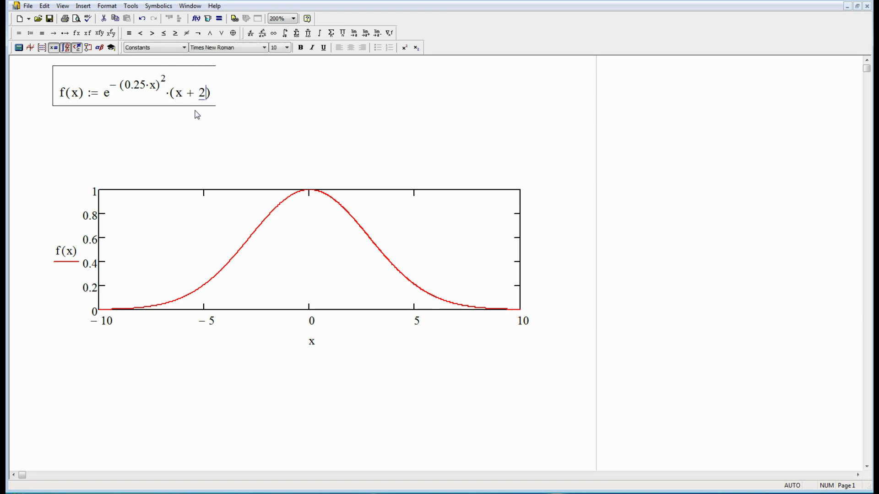
pyautogui.press('space')
pyautogui.write('^2')
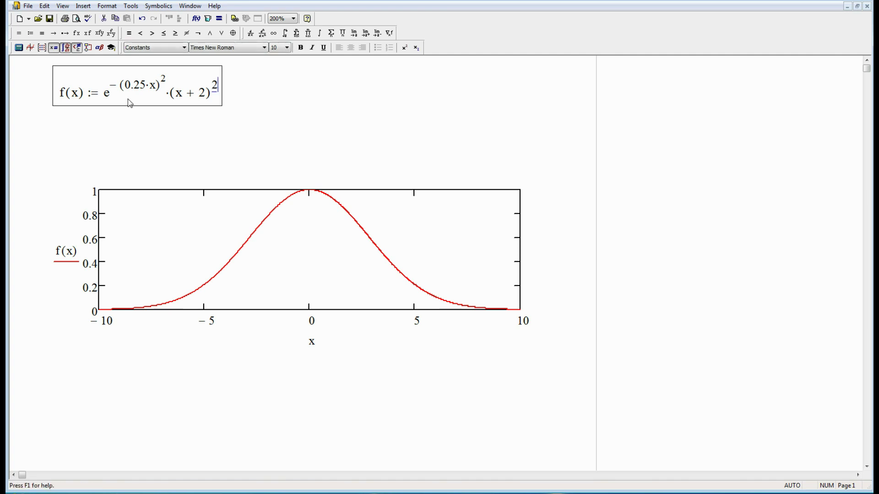
pyautogui.click(287, 119)
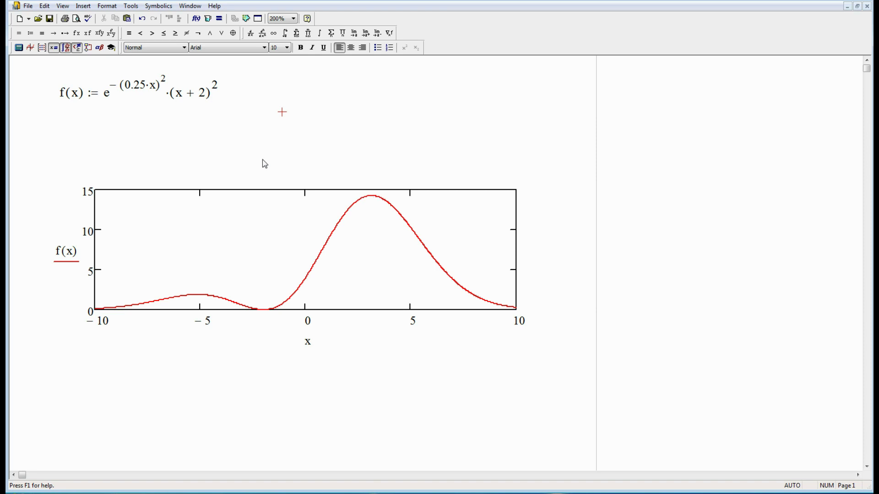
pyautogui.click(226, 128)
# Evaluate maximize(f,x) with a starting guess x := 0, giving 3.123
pyautogui.click(244, 137)
pyautogui.write('maximize')
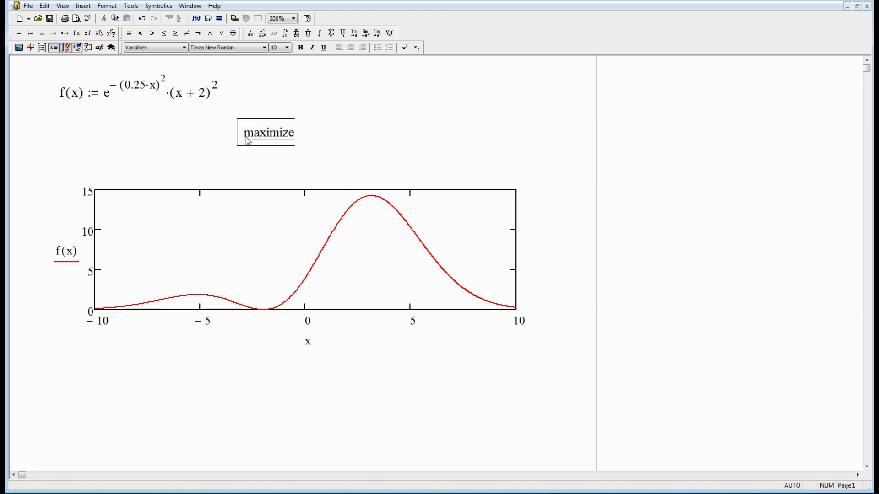
pyautogui.write('(f,x)')
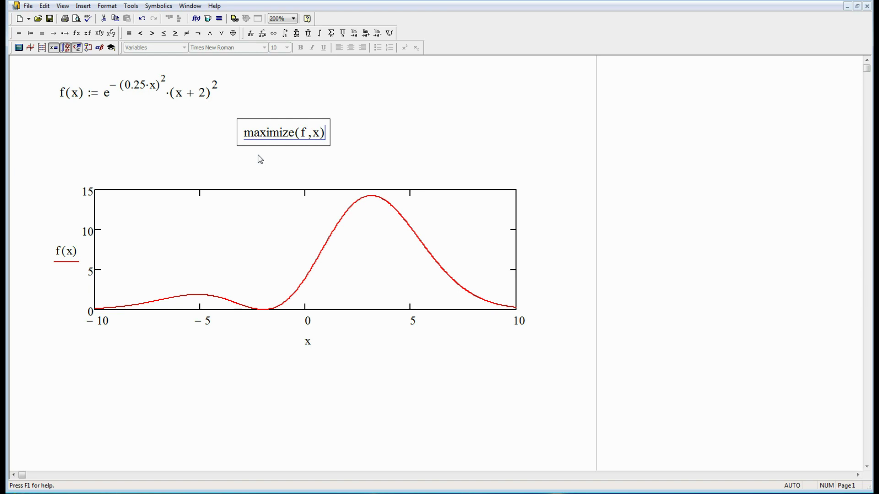
pyautogui.write('= ▮')
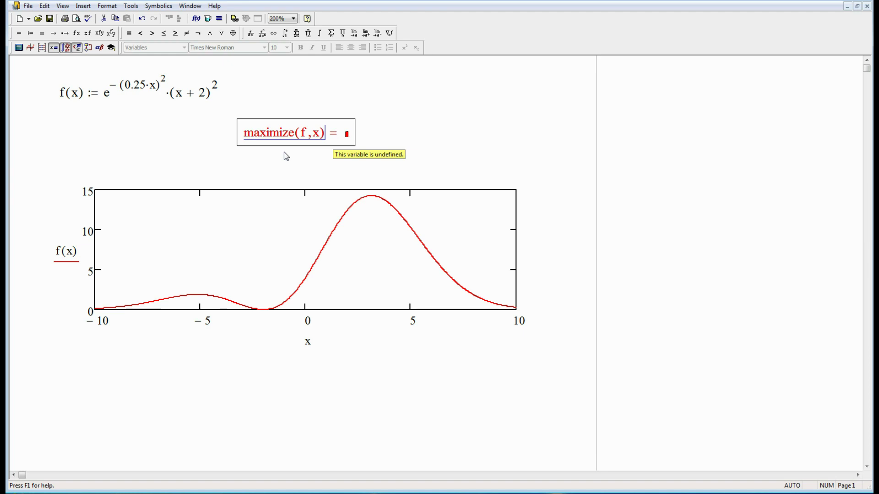
pyautogui.click(162, 145)
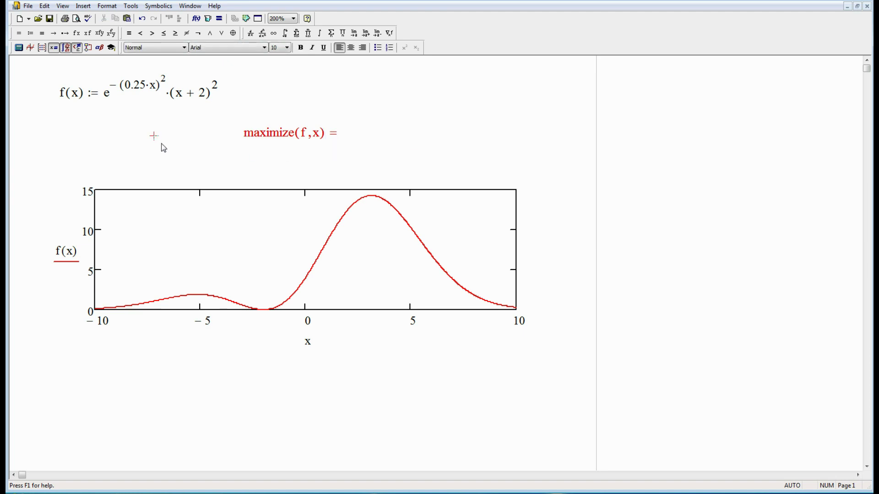
pyautogui.write('x:0')
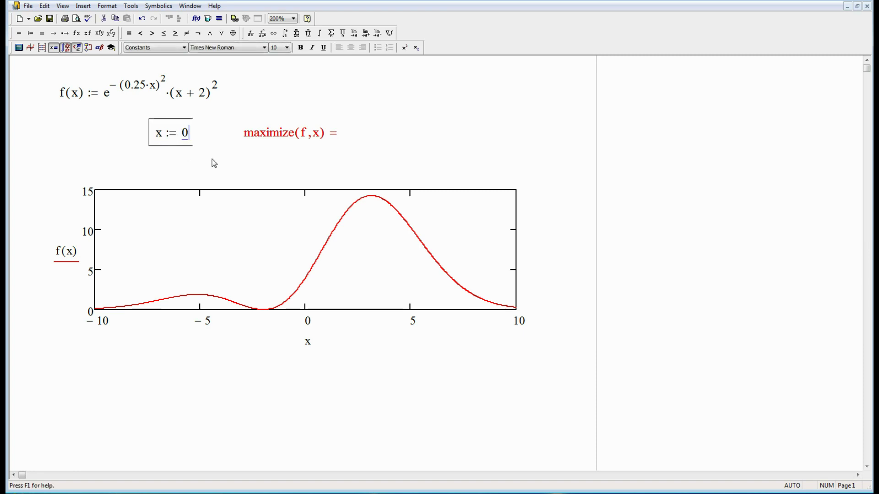
pyautogui.click(210, 152)
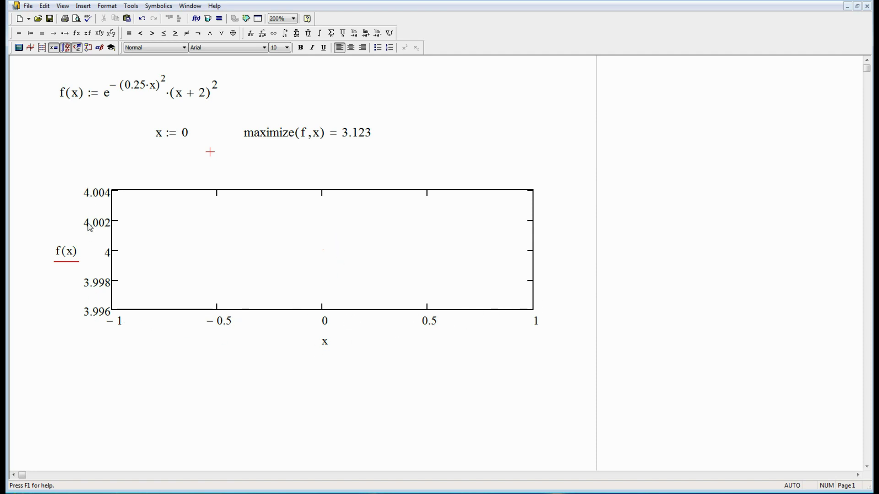
# Set trace 1 of the graph to use square box markers
pyautogui.doubleClick(321, 265)
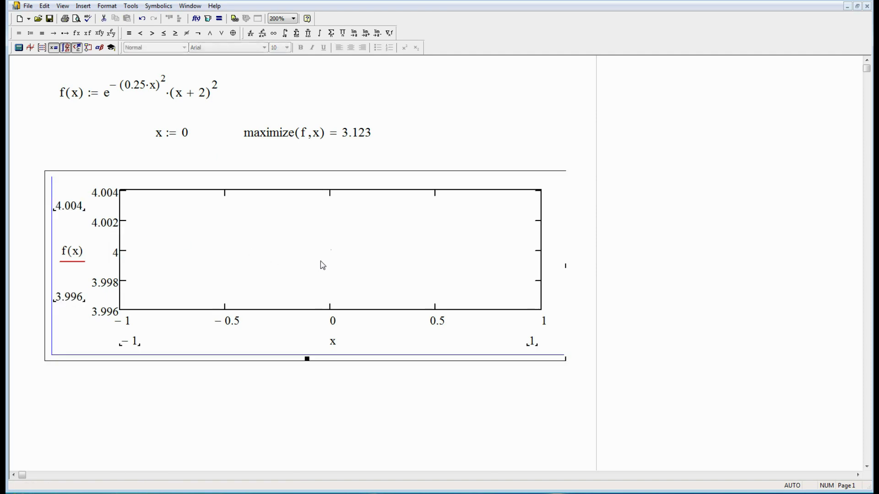
pyautogui.click(368, 168)
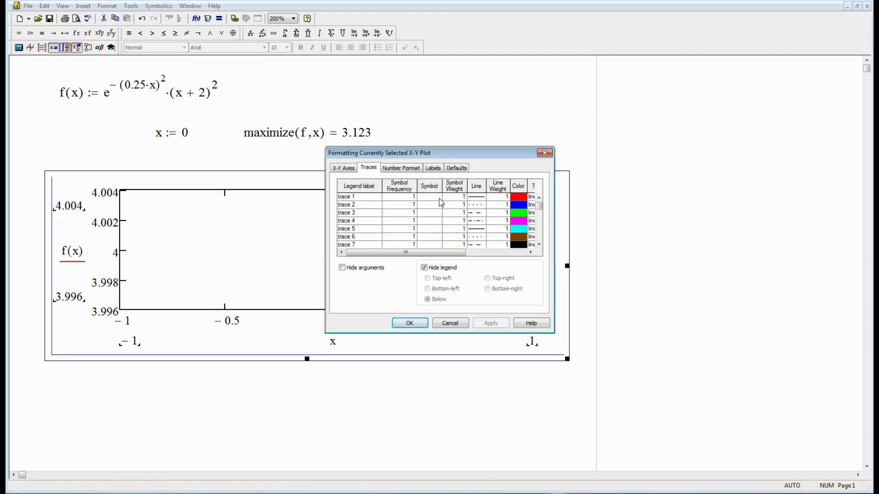
pyautogui.click(437, 197)
pyautogui.click(426, 226)
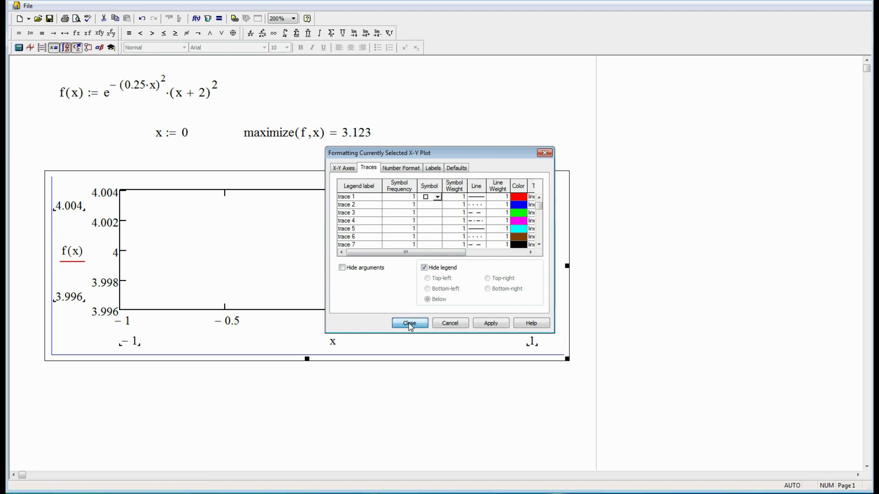
pyautogui.click(409, 323)
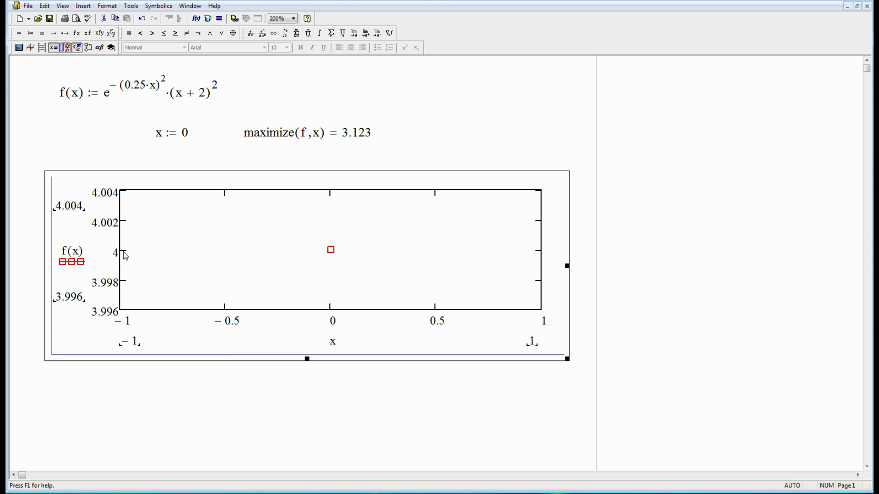
pyautogui.moveTo(126, 131); pyautogui.dragTo(212, 408)
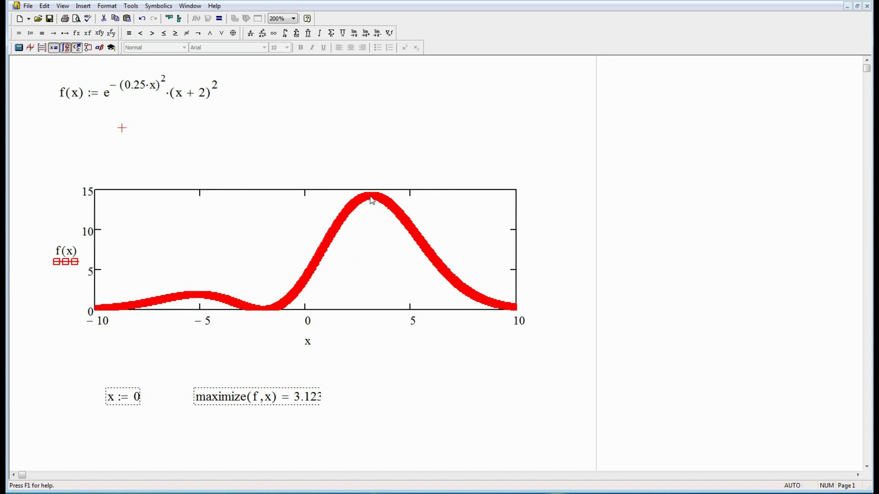
pyautogui.doubleClick(305, 218)
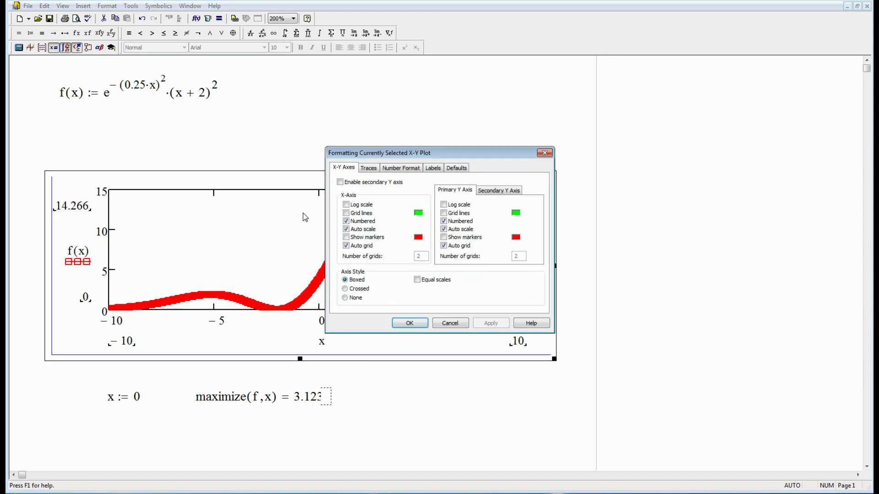
pyautogui.click(366, 169)
pyautogui.click(438, 197)
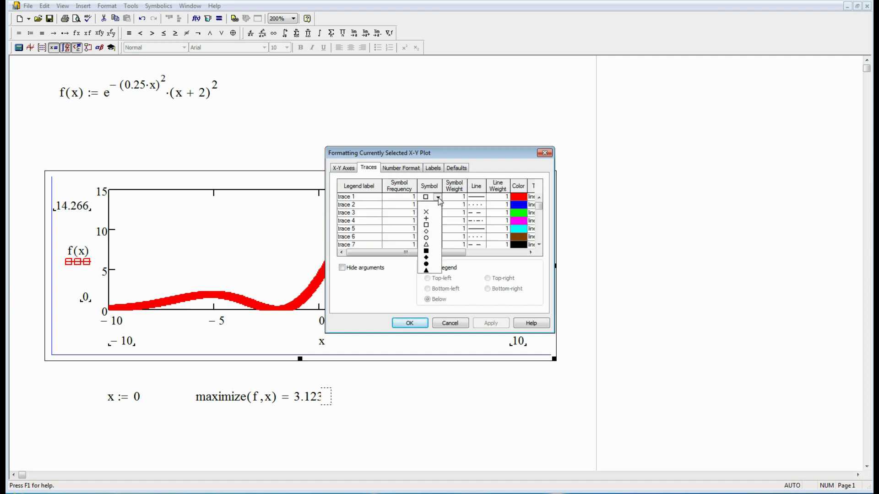
pyautogui.click(427, 204)
pyautogui.click(410, 323)
pyautogui.click(348, 145)
pyautogui.moveTo(337, 143); pyautogui.dragTo(306, 175)
pyautogui.click(336, 127)
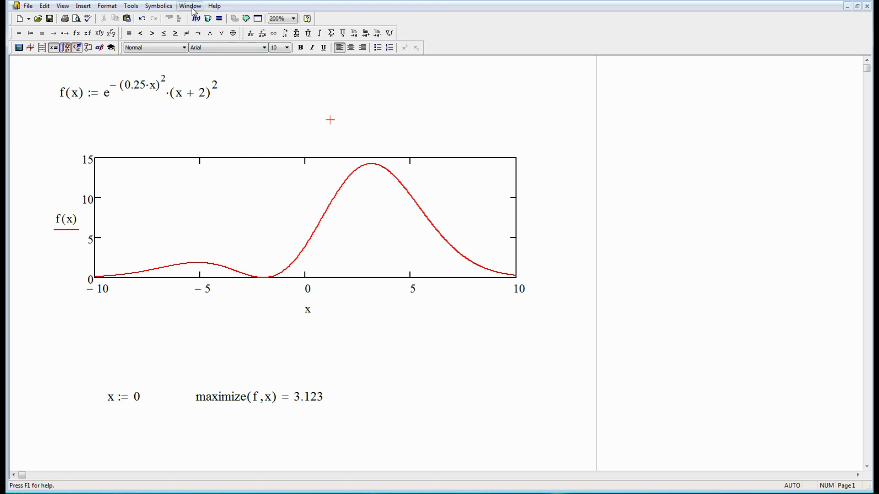
pyautogui.click(63, 6)
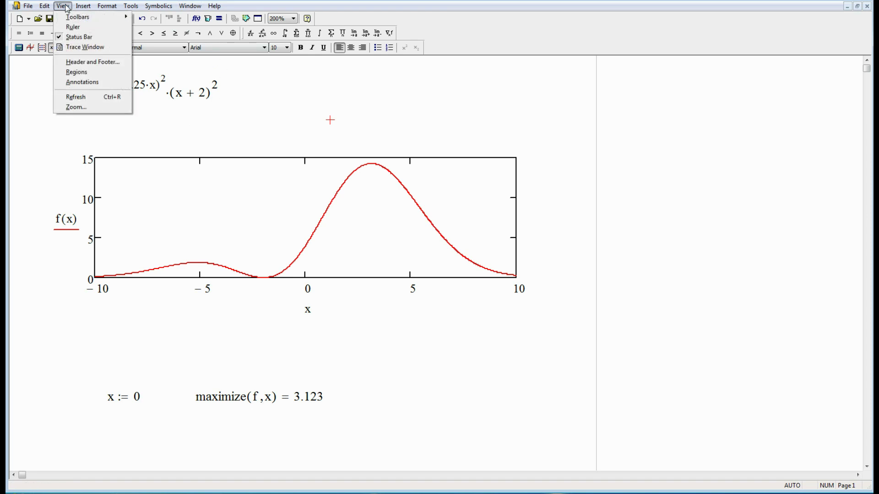
pyautogui.click(112, 99)
pyautogui.click(166, 126)
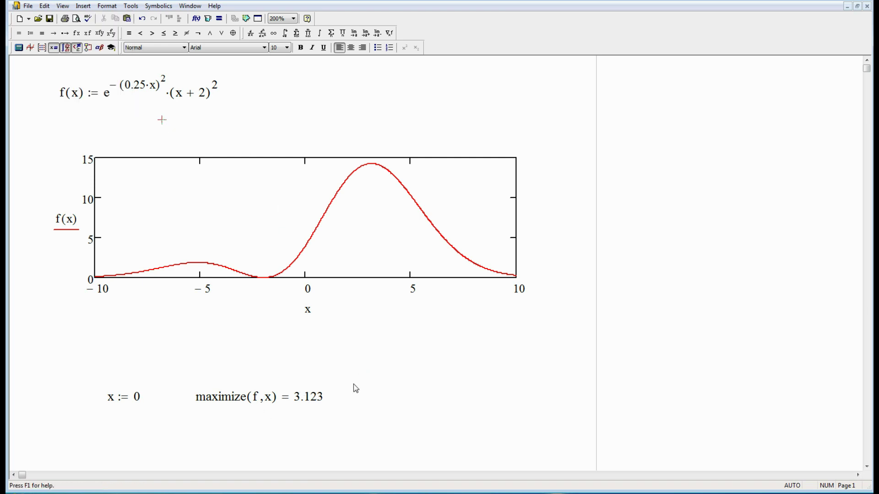
pyautogui.click(219, 398)
pyautogui.press('BackSpace')
pyautogui.press('BackSpace')
pyautogui.write('in')
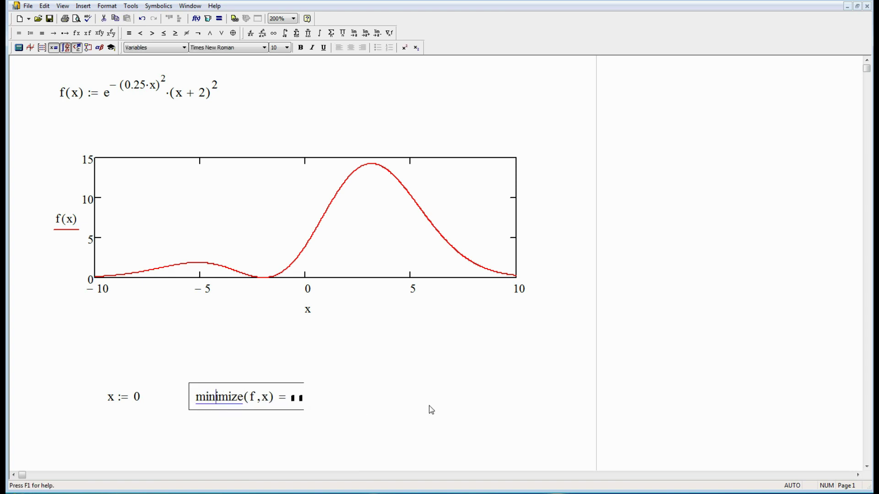
pyautogui.click(426, 400)
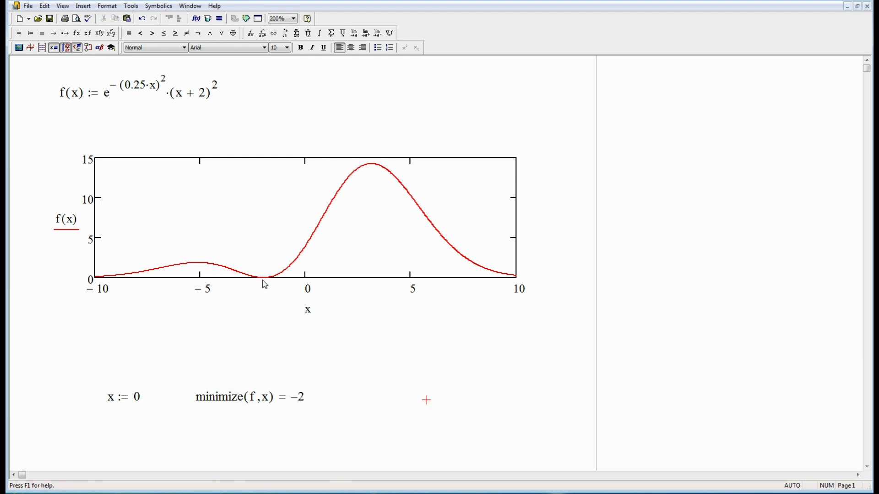
pyautogui.click(216, 403)
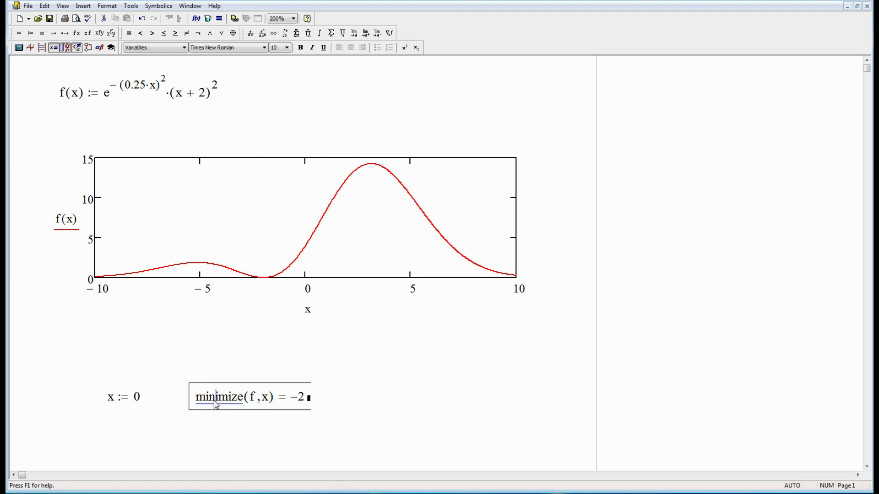
pyautogui.press('BackSpace')
pyautogui.press('BackSpace')
pyautogui.press('BackSpace')
pyautogui.write('max')
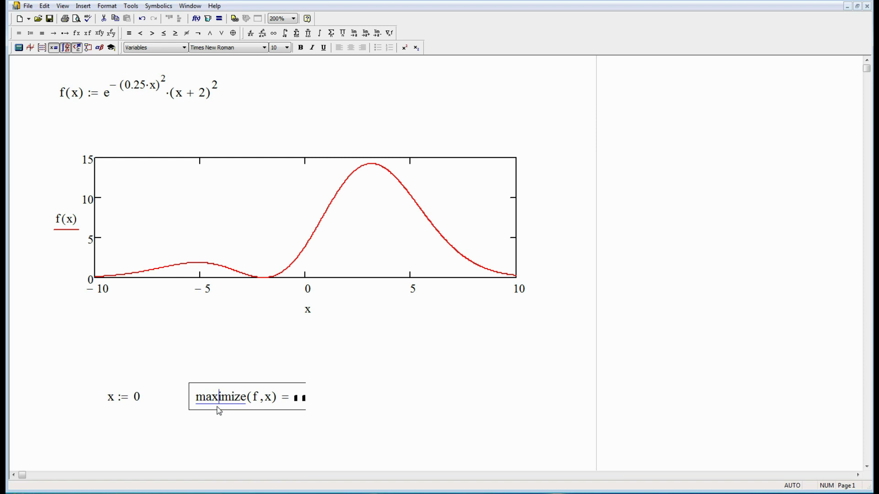
pyautogui.click(388, 406)
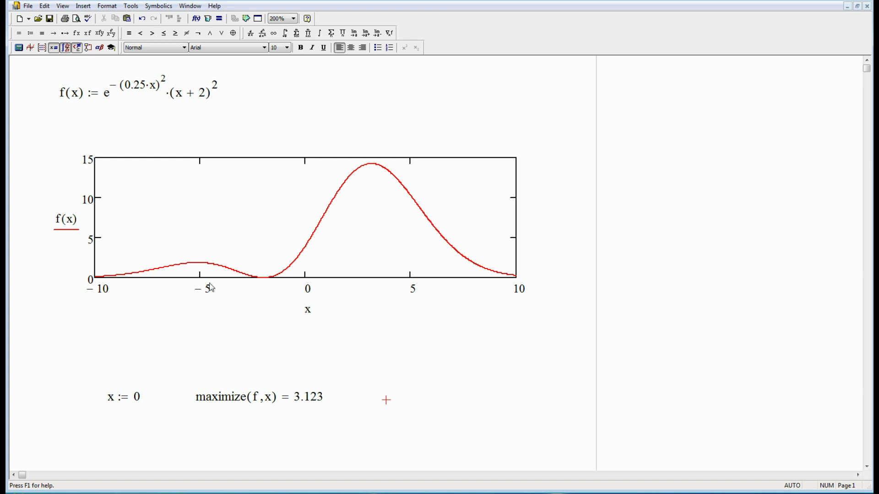
# Try starting guesses −5.5 and −4.5 for x, then settle on x := −4.9
pyautogui.doubleClick(139, 402)
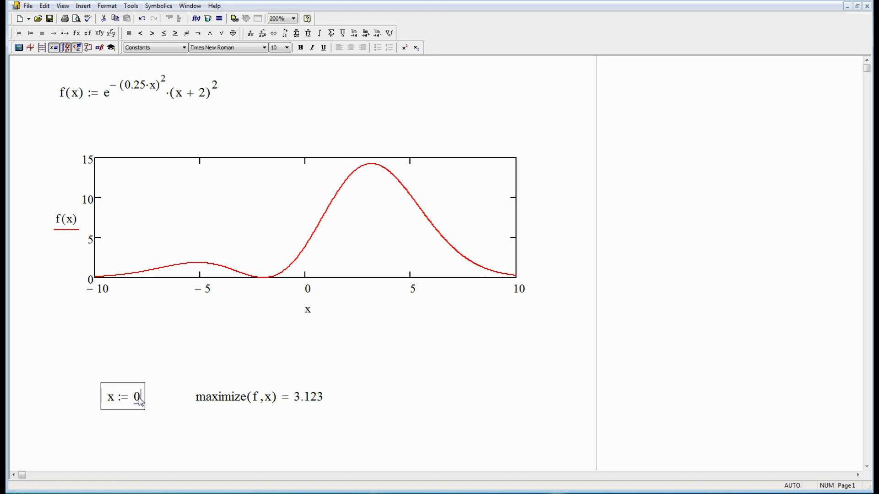
pyautogui.write('-')
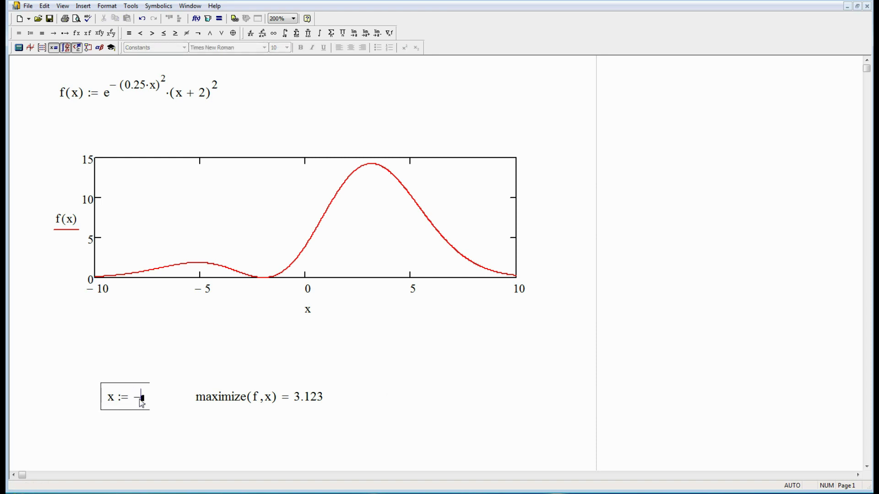
pyautogui.write('5.5')
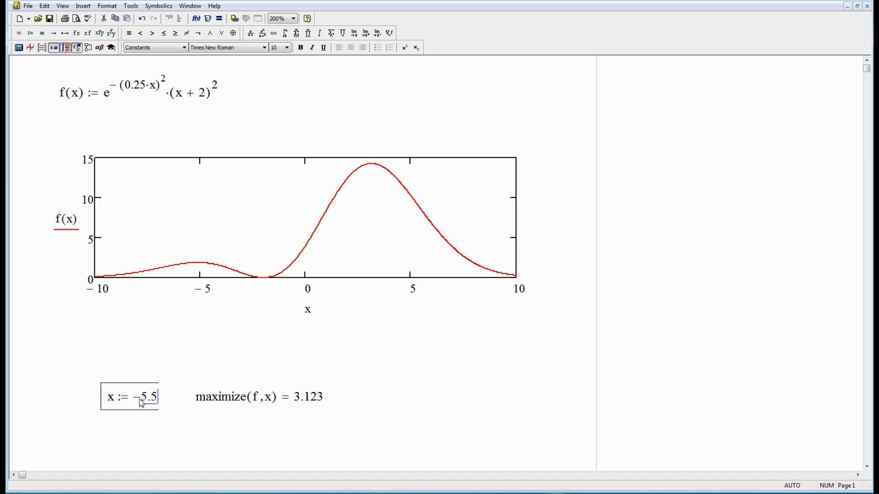
pyautogui.click(365, 394)
pyautogui.click(143, 403)
pyautogui.press('BackSpace')
pyautogui.press('BackSpace')
pyautogui.write('4')
pyautogui.click(143, 422)
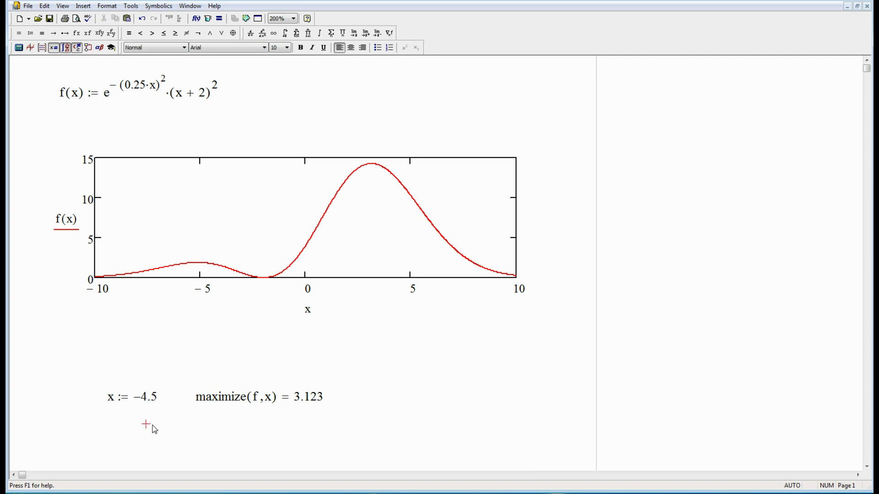
pyautogui.click(157, 403)
pyautogui.press('BackSpace')
pyautogui.write('9')
pyautogui.click(170, 432)
# Delete every region on the worksheet and paste in the f(x,y) definition
pyautogui.moveTo(41, 63); pyautogui.dragTo(288, 408)
pyautogui.press('Delete')
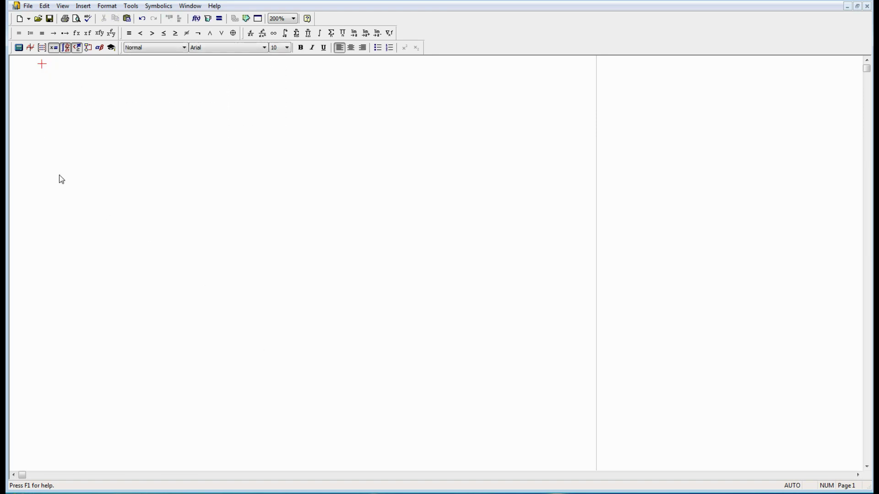
pyautogui.click(59, 103)
pyautogui.hotkey('ctrl', 'v')
pyautogui.click(170, 190)
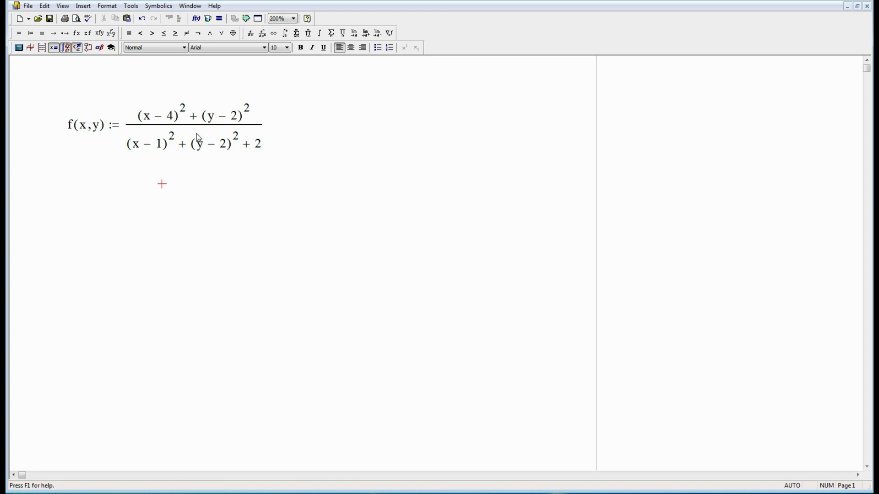
# Inspect the denominator's squared terms, then move the f(x,y) definition to the top left
pyautogui.doubleClick(258, 144)
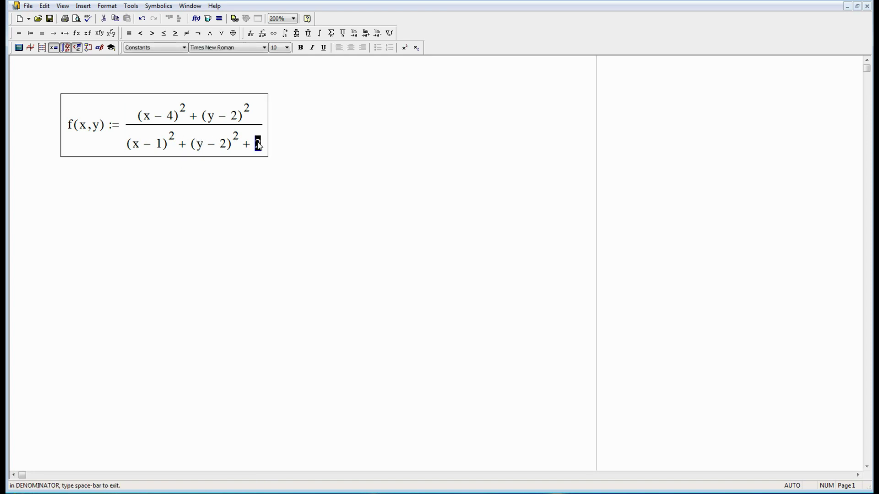
pyautogui.moveTo(136, 139); pyautogui.dragTo(224, 144)
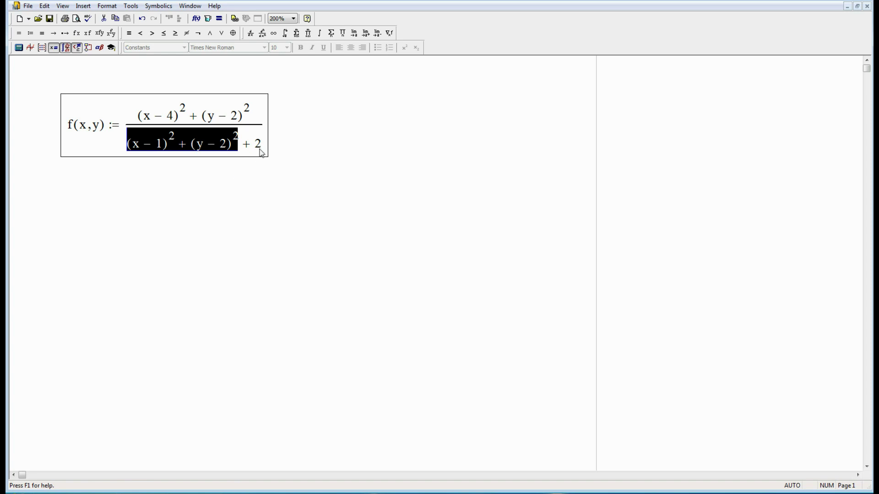
pyautogui.click(283, 185)
pyautogui.click(187, 208)
pyautogui.moveTo(194, 212); pyautogui.dragTo(133, 98)
pyautogui.click(154, 160)
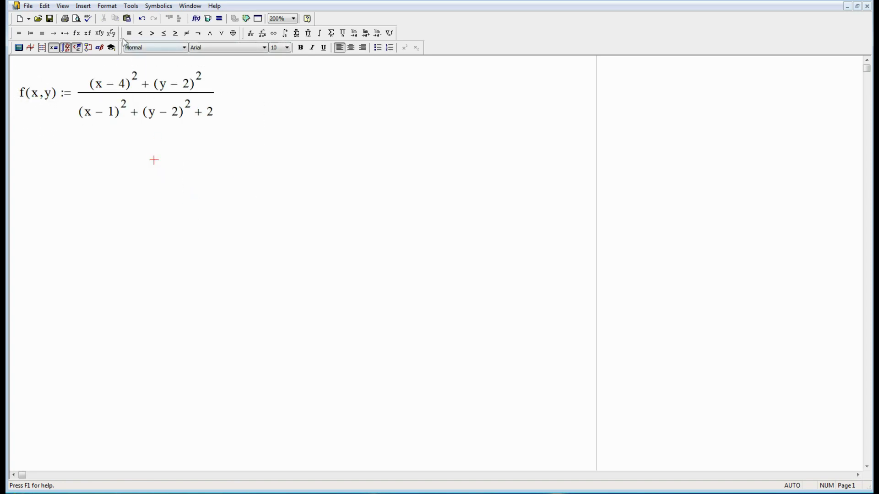
# Insert a contour plot below the definition with f as its function
pyautogui.click(89, 8)
pyautogui.moveTo(96, 17)
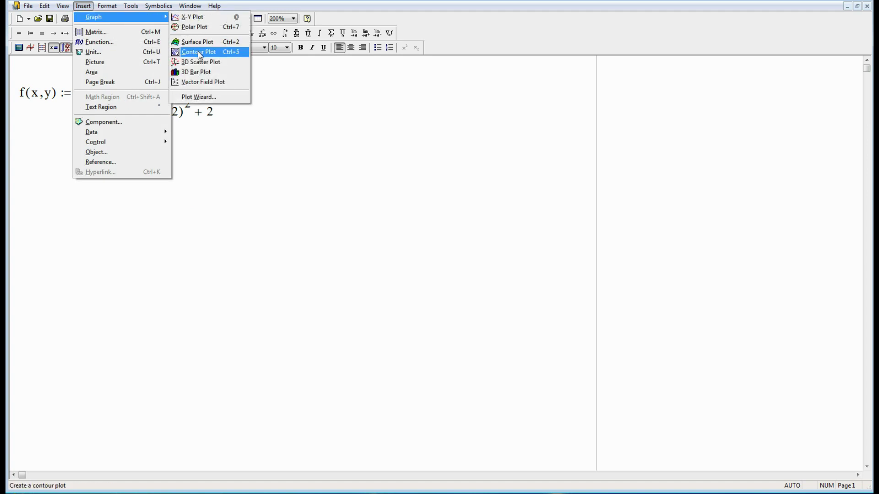
pyautogui.click(200, 54)
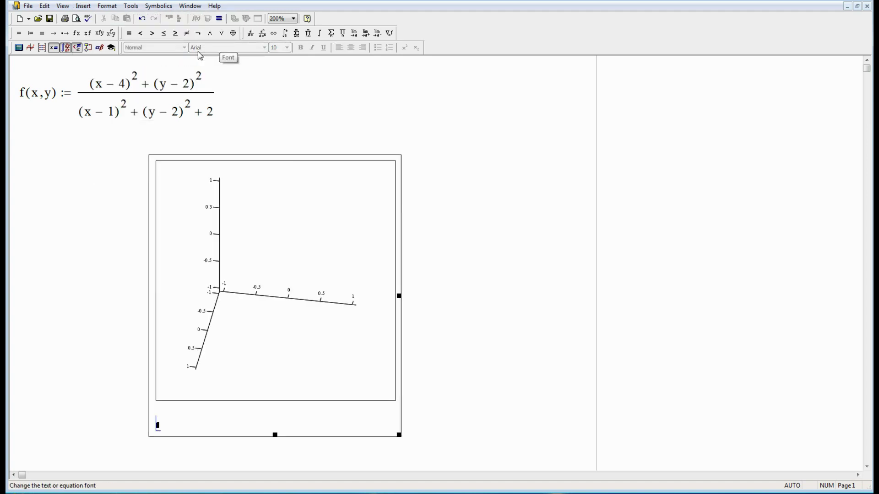
pyautogui.write('f')
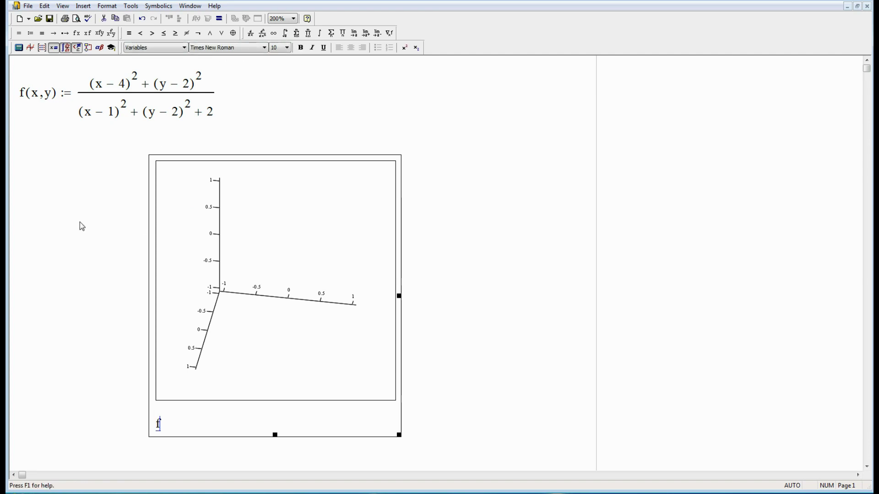
pyautogui.click(90, 234)
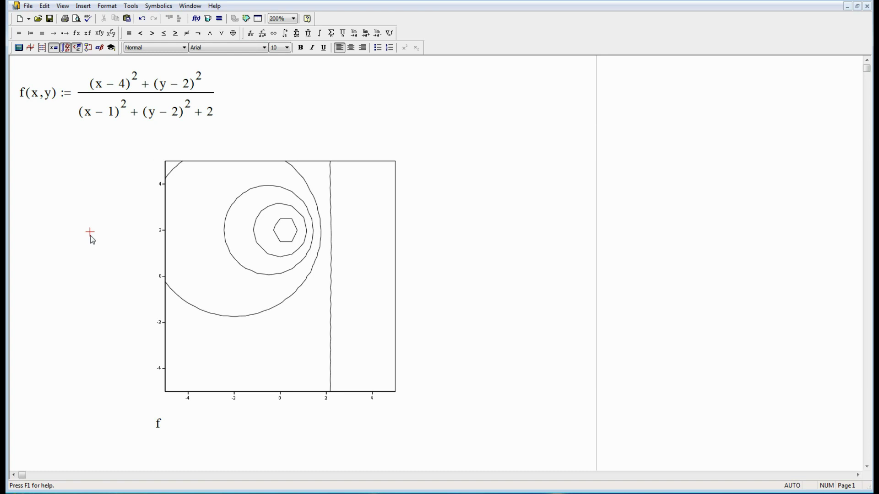
# Change the plot of f to a surface plot and rotate it to view the peak
pyautogui.doubleClick(302, 263)
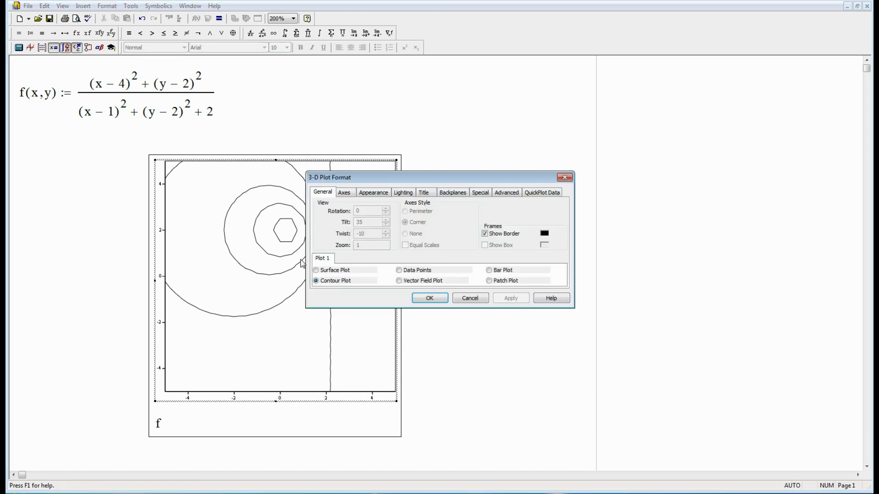
pyautogui.moveTo(363, 179); pyautogui.dragTo(460, 168)
pyautogui.click(413, 259)
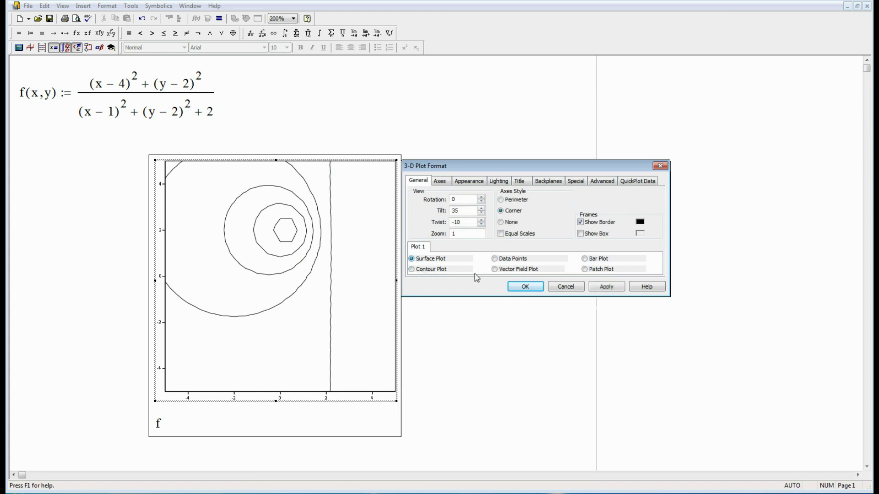
pyautogui.click(520, 287)
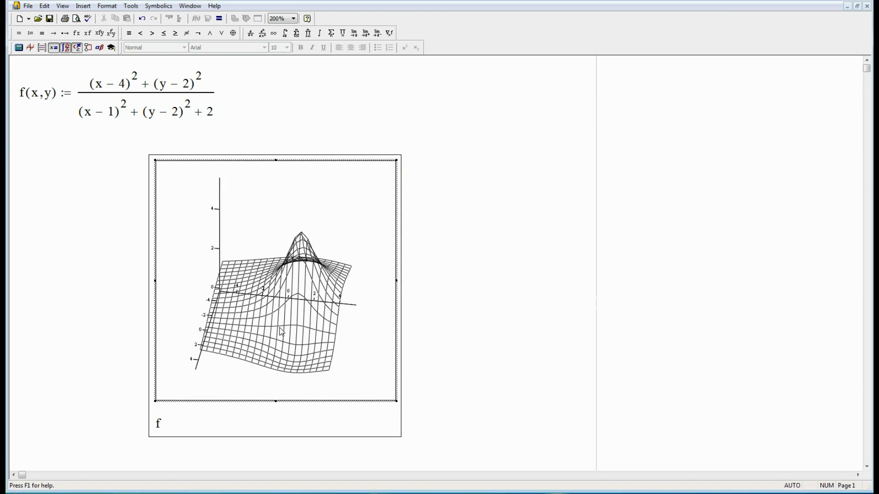
pyautogui.moveTo(235, 316); pyautogui.dragTo(319, 315)
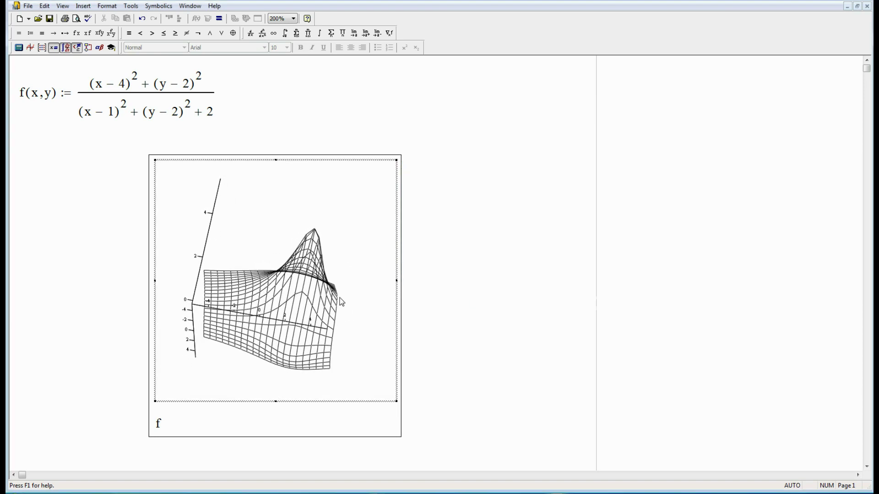
pyautogui.moveTo(338, 300); pyautogui.dragTo(259, 303)
pyautogui.moveTo(276, 337); pyautogui.dragTo(275, 321)
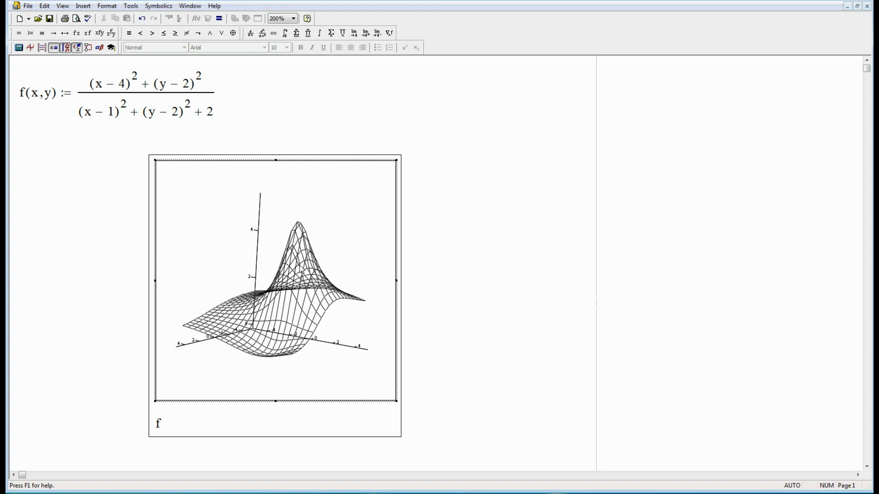
pyautogui.moveTo(231, 299); pyautogui.dragTo(315, 288)
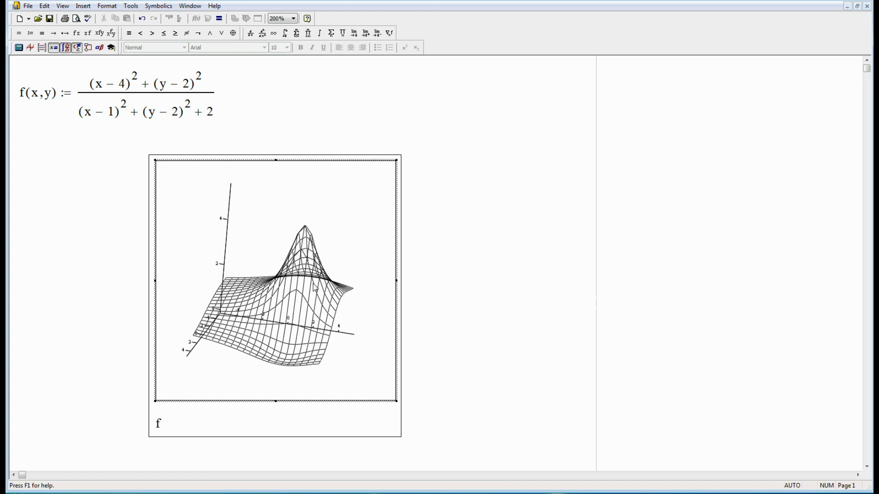
# Switch the plot type of f back to a contour plot
pyautogui.doubleClick(336, 200)
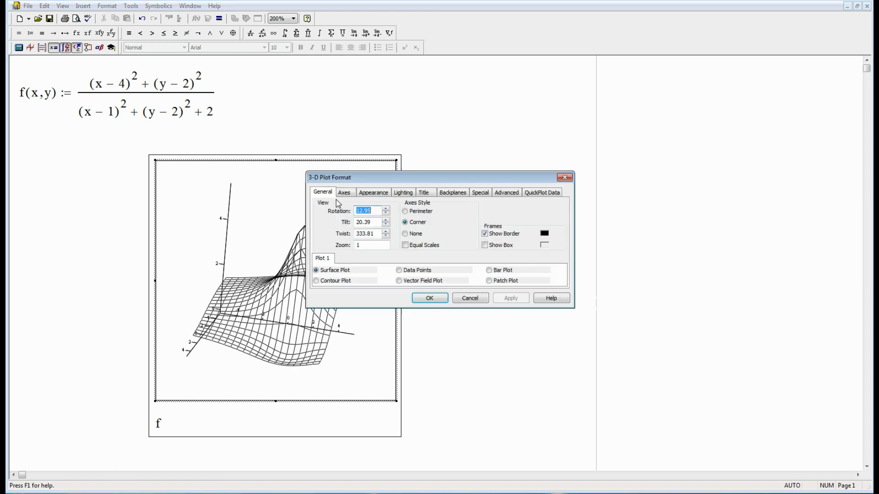
pyautogui.click(317, 281)
pyautogui.click(428, 298)
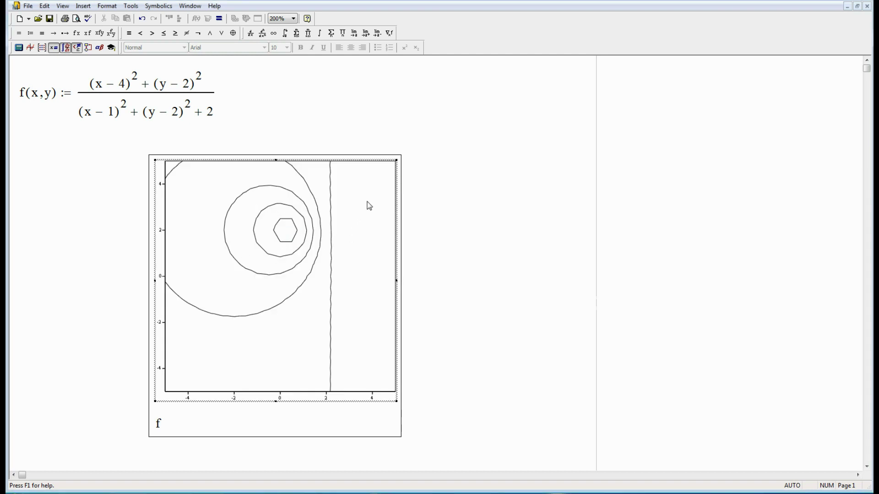
# Set the contour plot's line colour to Colormap in the Appearance settings and apply
pyautogui.doubleClick(373, 228)
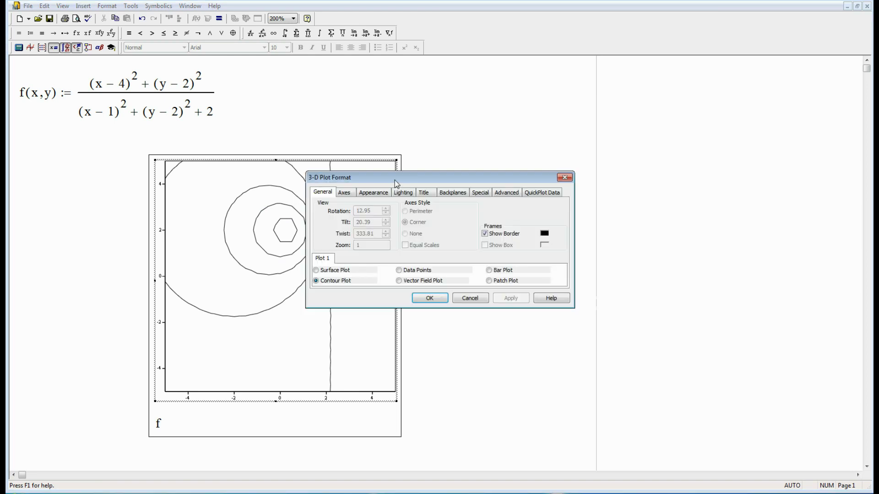
pyautogui.moveTo(395, 180); pyautogui.dragTo(534, 107)
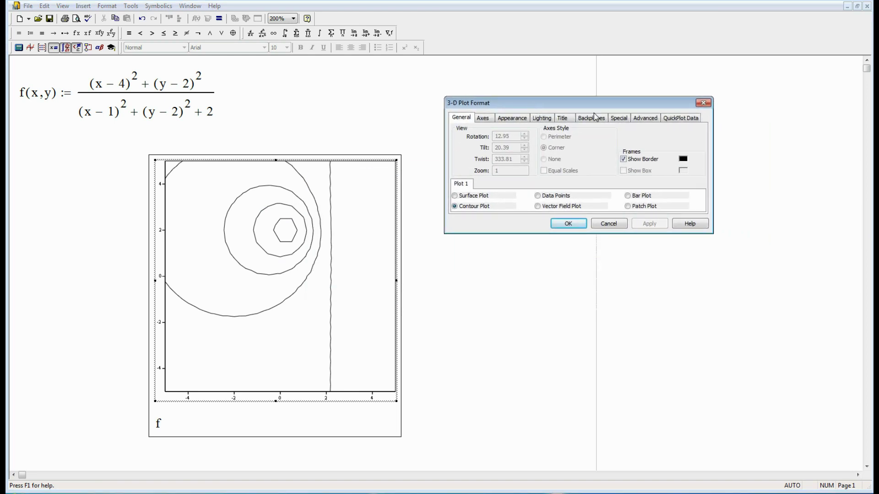
pyautogui.click(518, 118)
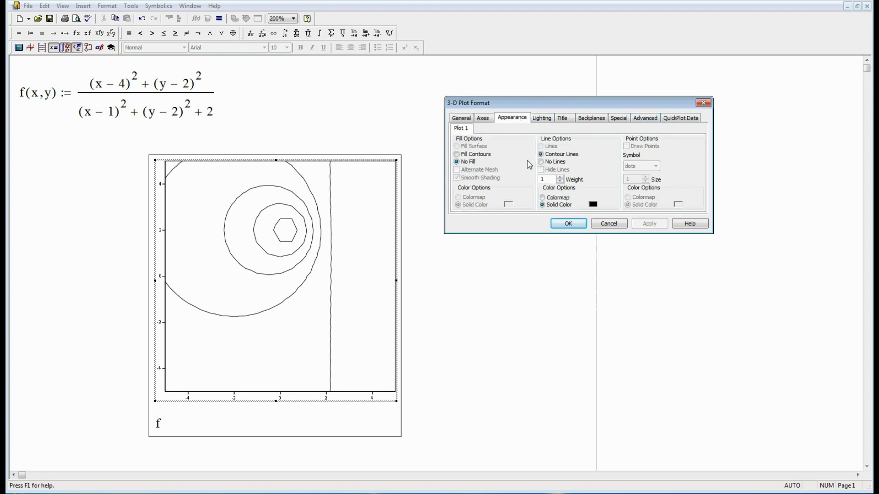
pyautogui.click(542, 197)
pyautogui.click(643, 225)
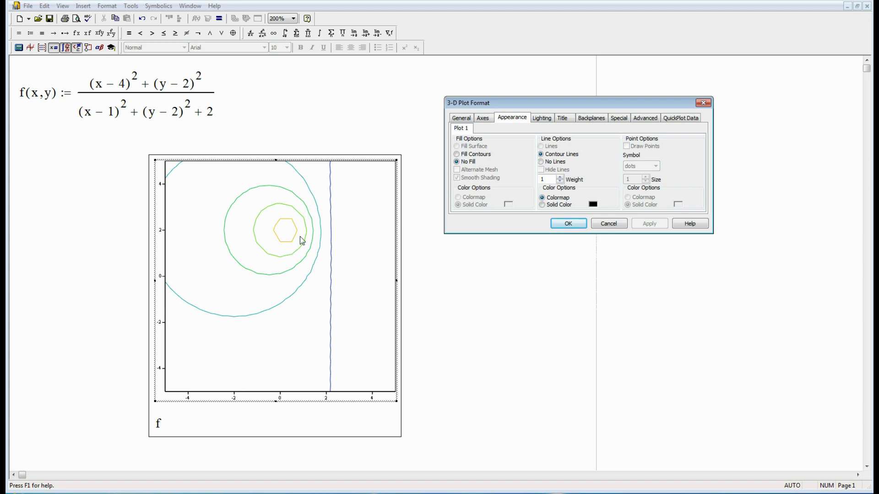
# Set both QuickPlot grid counts to 50 and apply to redraw the plot
pyautogui.click(674, 118)
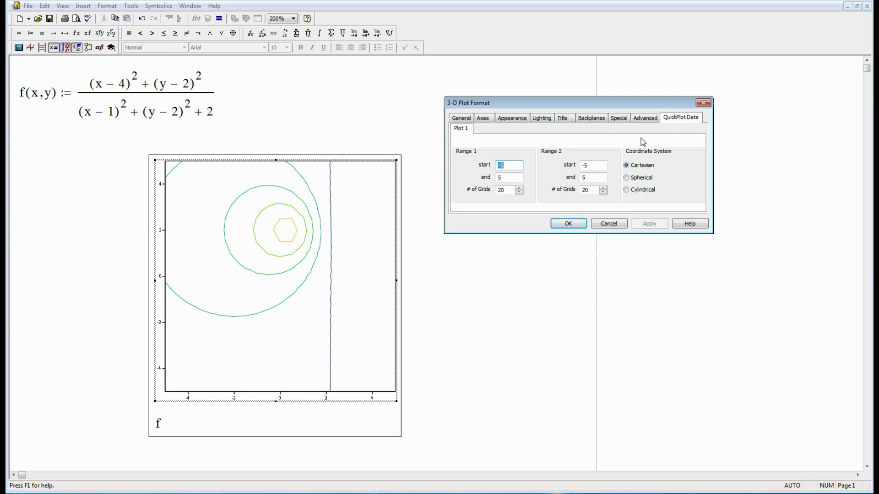
pyautogui.doubleClick(498, 189)
pyautogui.write('50')
pyautogui.doubleClick(587, 190)
pyautogui.write('50')
pyautogui.click(636, 225)
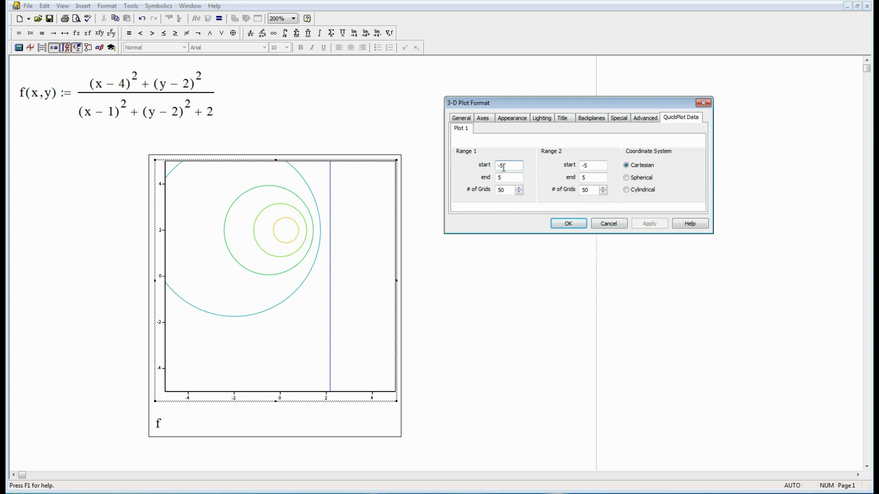
# Set both plot ranges to run from -3 to 8 and apply
pyautogui.press('BackSpace')
pyautogui.write('3')
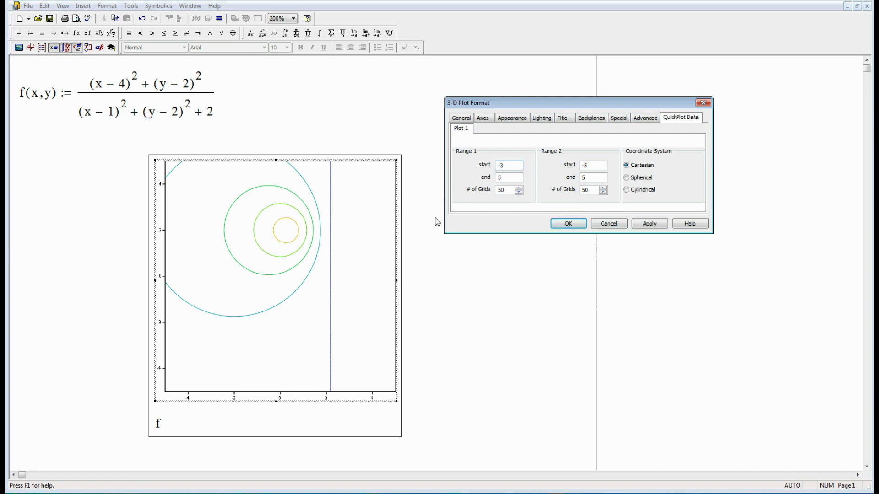
pyautogui.click(500, 180)
pyautogui.write('8')
pyautogui.click(592, 165)
pyautogui.write('8')
pyautogui.click(641, 224)
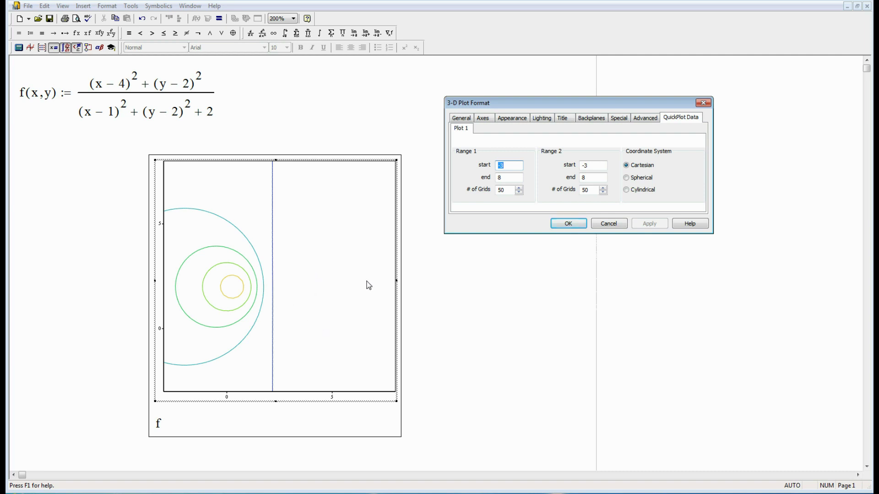
# Turn off Auto Contour and set the f plot to 30 contour levels
pyautogui.click(617, 119)
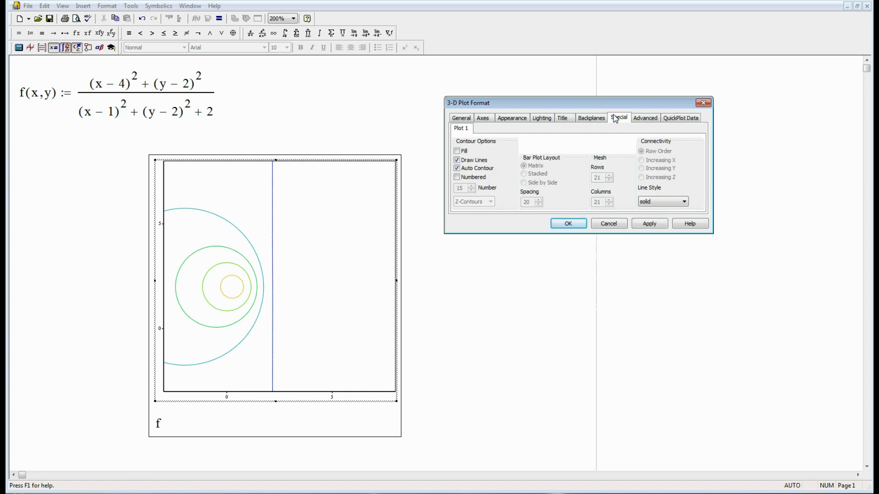
pyautogui.click(457, 168)
pyautogui.click(633, 223)
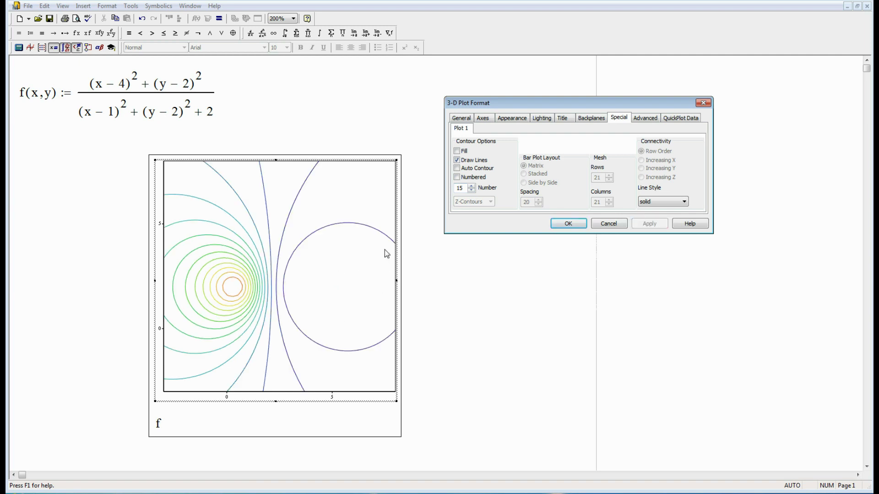
pyautogui.moveTo(465, 186); pyautogui.dragTo(454, 189)
pyautogui.write('30')
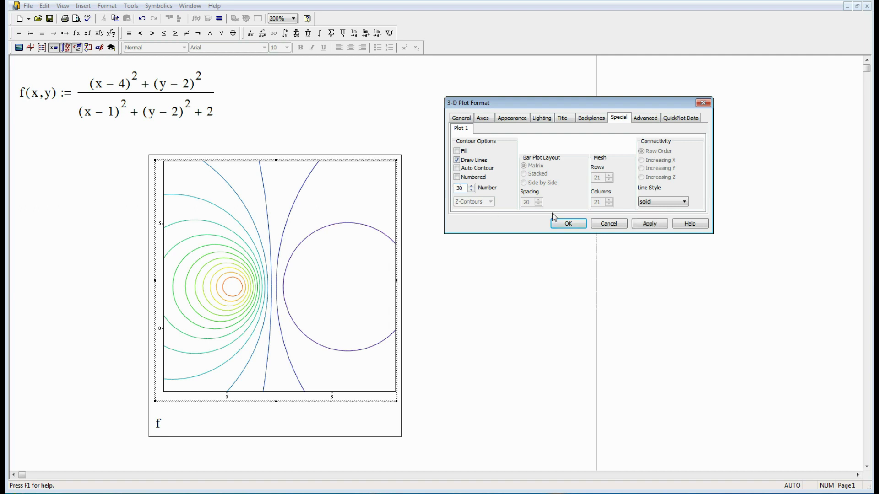
pyautogui.click(638, 223)
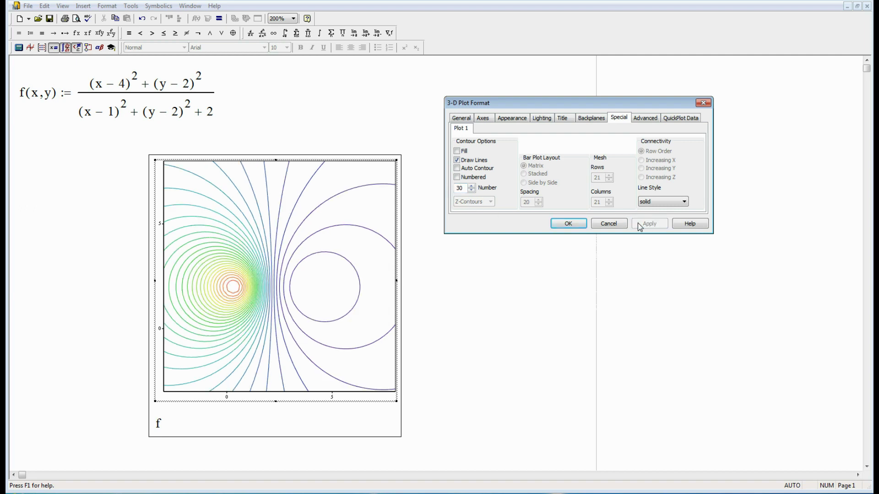
# Turn on light grey grid lines for the x-axis
pyautogui.click(489, 117)
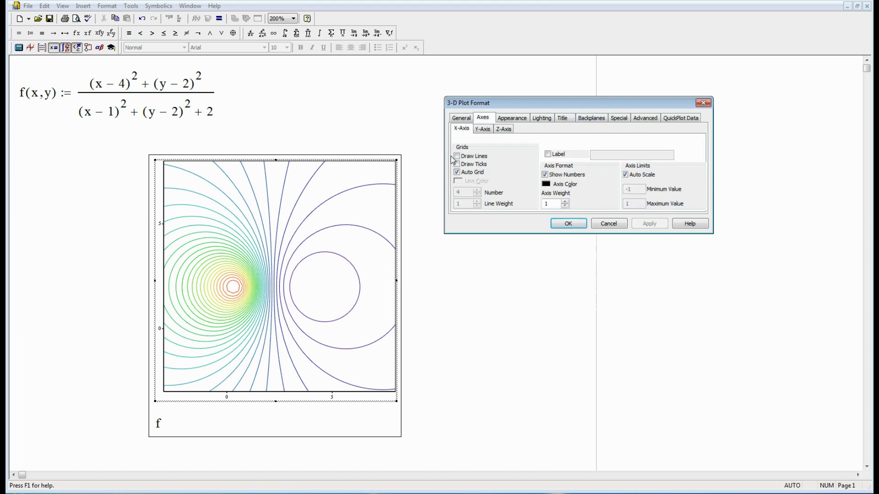
pyautogui.click(457, 157)
pyautogui.click(459, 181)
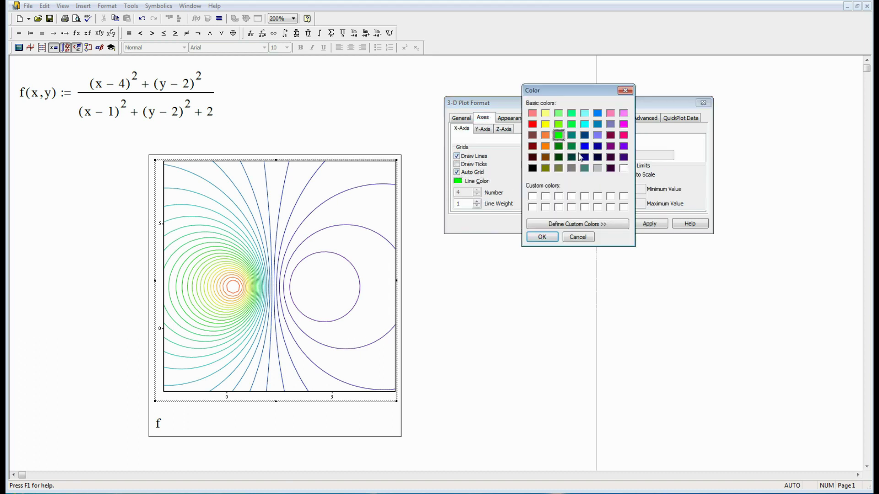
pyautogui.click(598, 168)
pyautogui.click(542, 236)
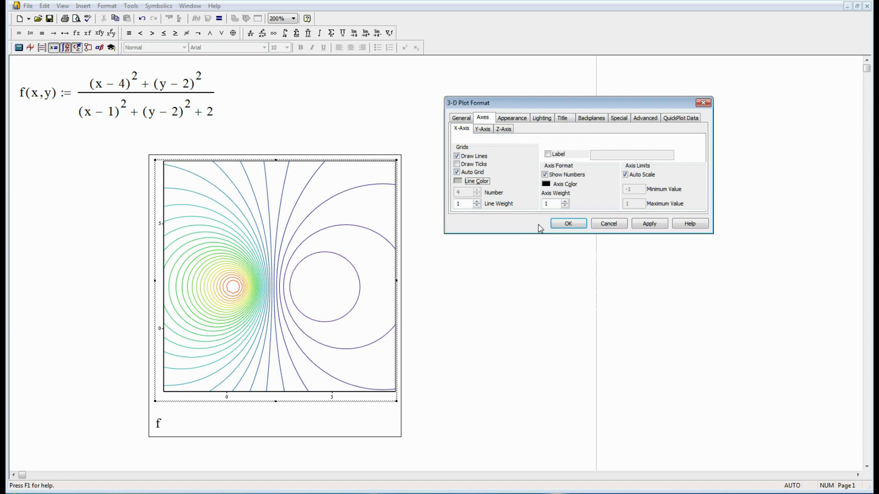
# Add grey y-axis grid lines, then apply and close the plot format dialog
pyautogui.click(483, 129)
pyautogui.click(456, 156)
pyautogui.click(458, 181)
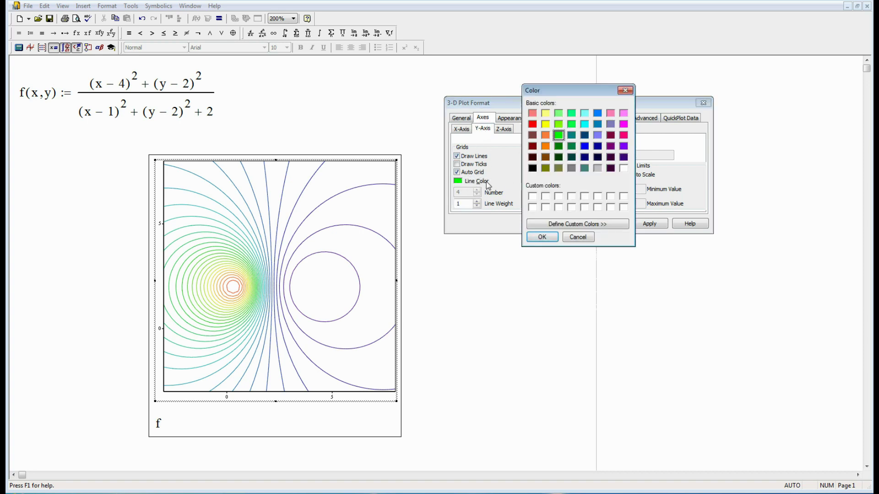
pyautogui.click(598, 168)
pyautogui.click(542, 236)
pyautogui.click(641, 225)
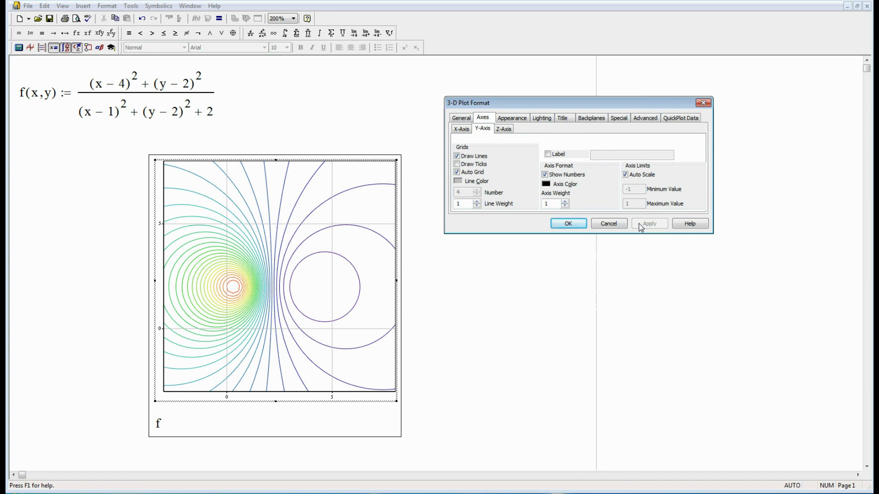
pyautogui.click(568, 223)
# Move the contour plot toward the left of the page
pyautogui.moveTo(579, 224); pyautogui.dragTo(403, 251)
pyautogui.moveTo(291, 259); pyautogui.dragTo(173, 251)
pyautogui.click(385, 255)
pyautogui.click(176, 259)
# Change the plot to a 3-D surface plot and rotate it to inspect
pyautogui.doubleClick(175, 258)
pyautogui.click(323, 193)
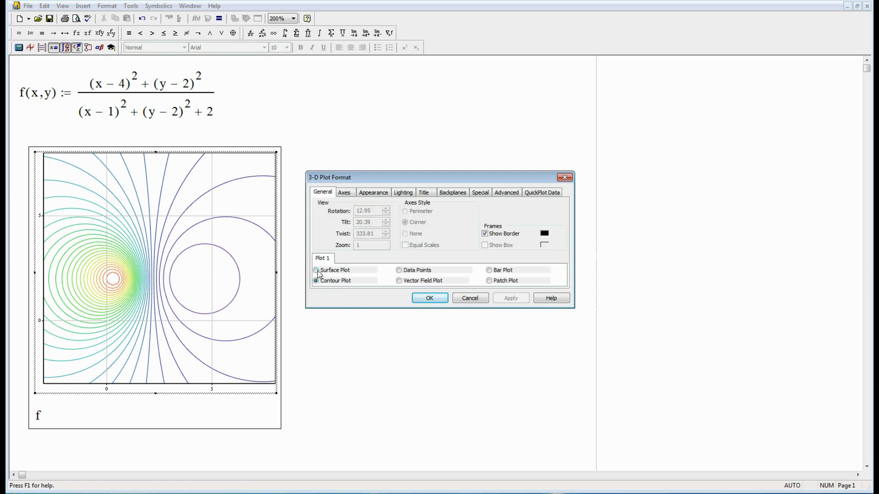
pyautogui.click(316, 271)
pyautogui.click(430, 298)
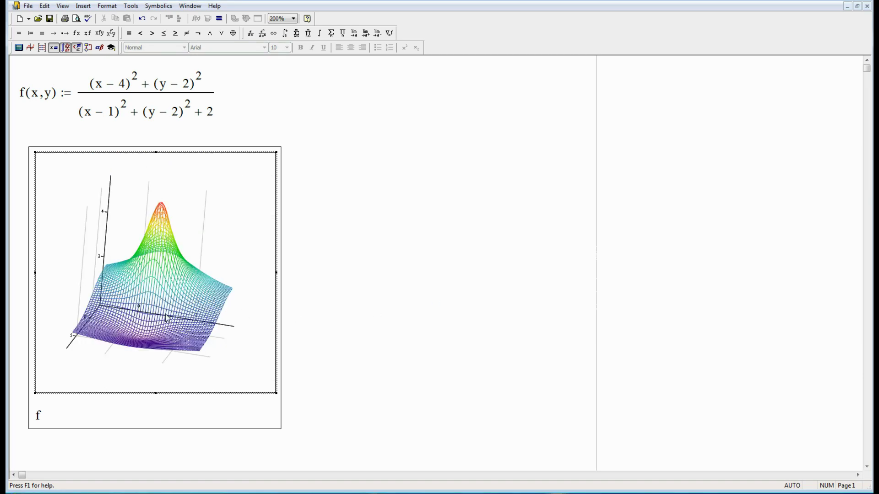
pyautogui.moveTo(167, 318)
pyautogui.mouseDown()
pyautogui.moveTo(200, 293)
pyautogui.moveTo(150, 321)
pyautogui.mouseUp()
pyautogui.moveTo(84, 285); pyautogui.dragTo(216, 271)
# Switch the plot back to a contour plot
pyautogui.doubleClick(204, 228)
pyautogui.click(317, 281)
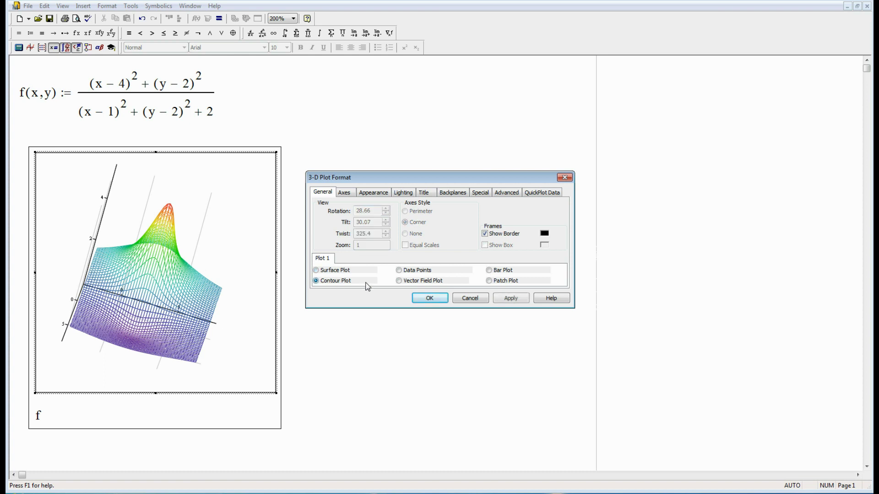
pyautogui.click(429, 298)
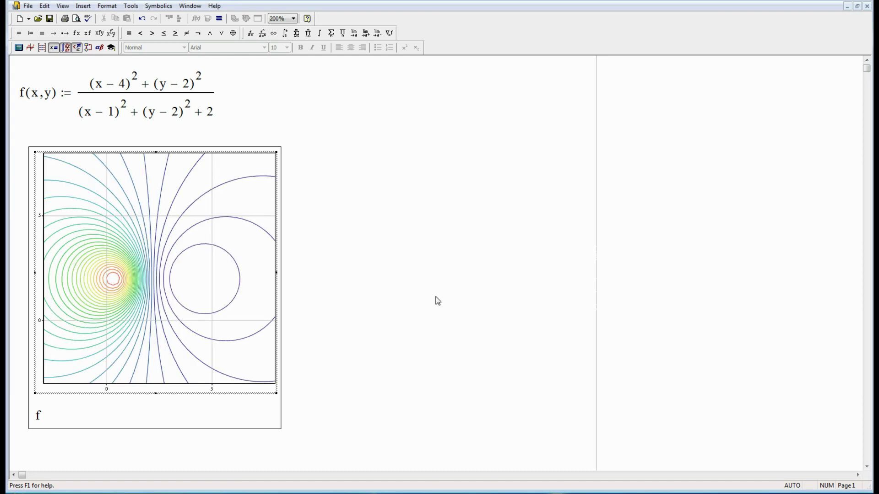
pyautogui.click(326, 221)
# Enter guesses x := 0 and y := 0, then evaluate maximize(f,x,y), giving (0.333, 2)
pyautogui.write('x:0')
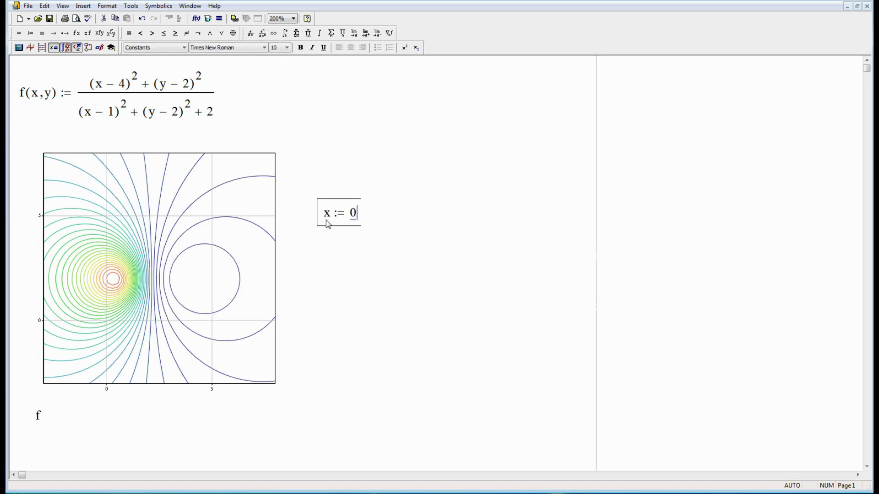
pyautogui.click(379, 218)
pyautogui.write('y ')
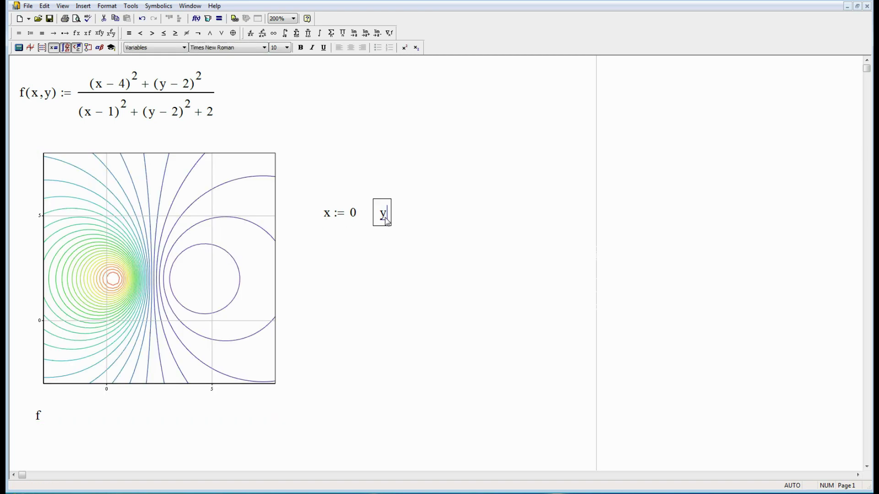
pyautogui.write(':= 0')
pyautogui.click(335, 267)
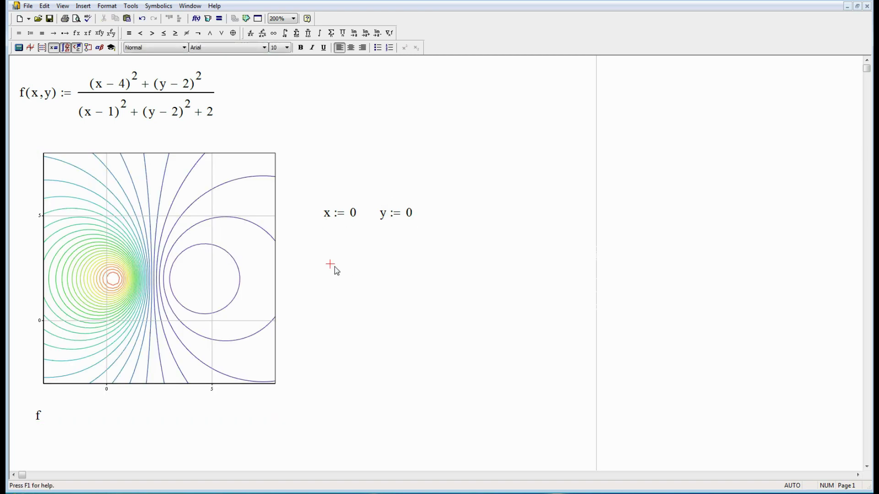
pyautogui.write('maximi')
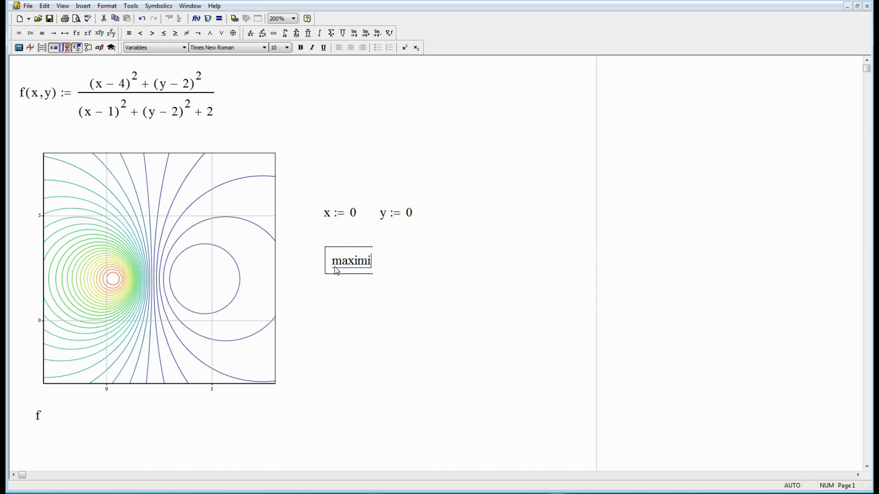
pyautogui.write('ze(f,x,y')
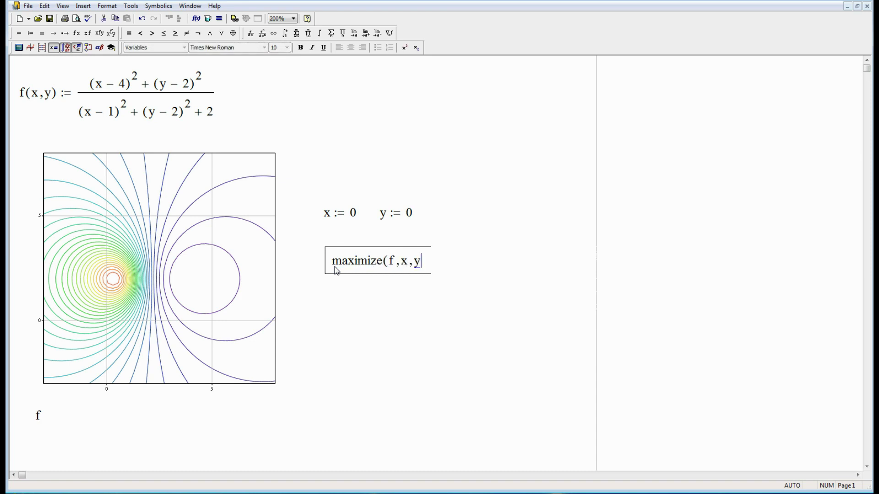
pyautogui.write(') = (0.333 2')
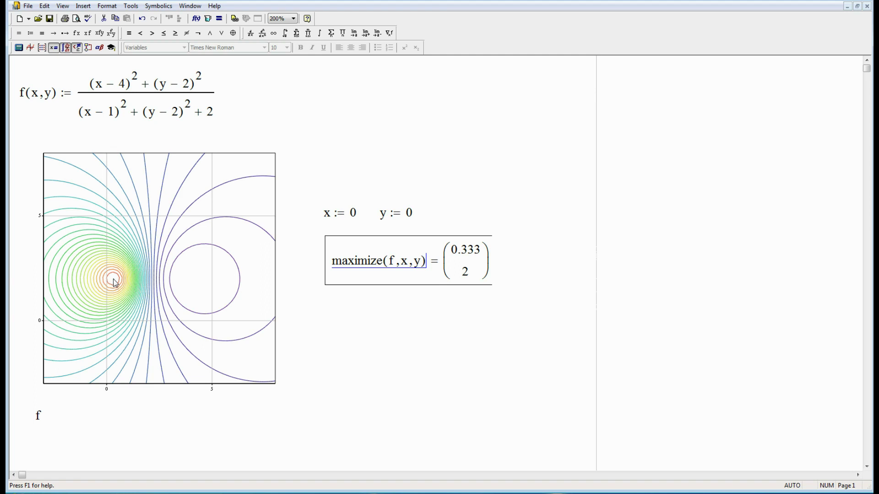
pyautogui.moveTo(332, 276); pyautogui.dragTo(347, 267)
# Change it to minimize(f,x,y), getting (4, 2), then delete the guesses and result
pyautogui.write('min')
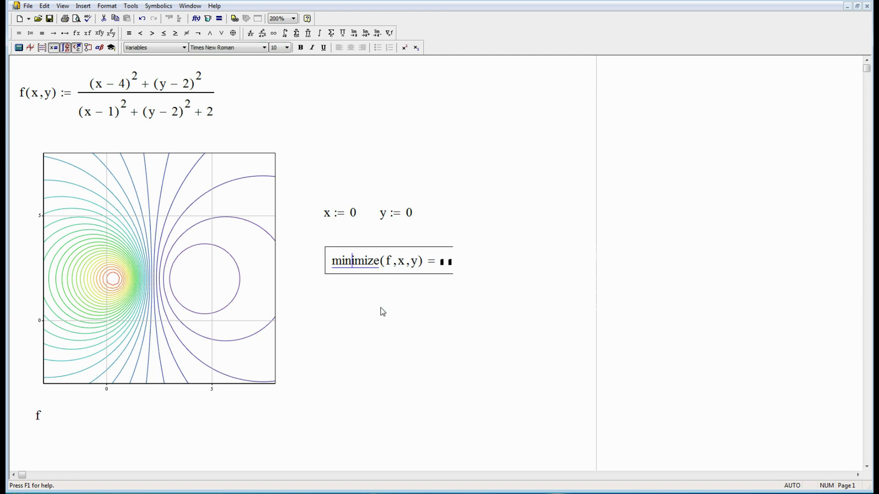
pyautogui.click(381, 309)
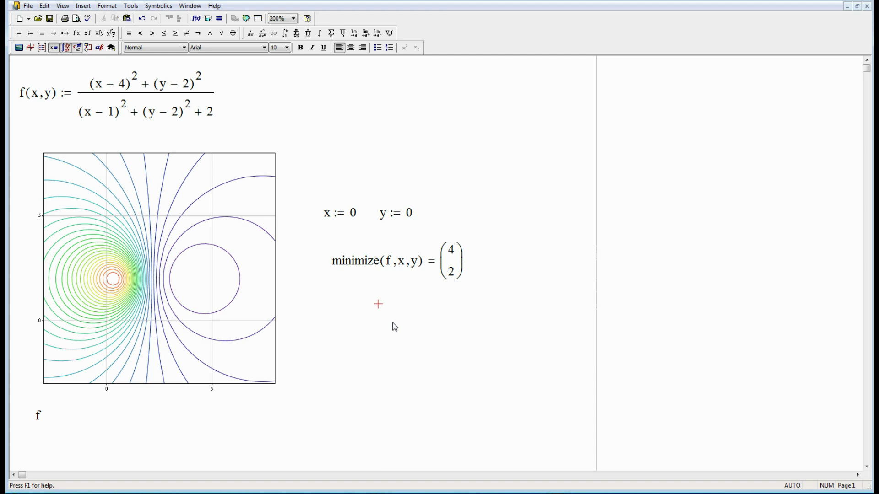
pyautogui.moveTo(314, 193); pyautogui.dragTo(472, 280)
pyautogui.press('Delete')
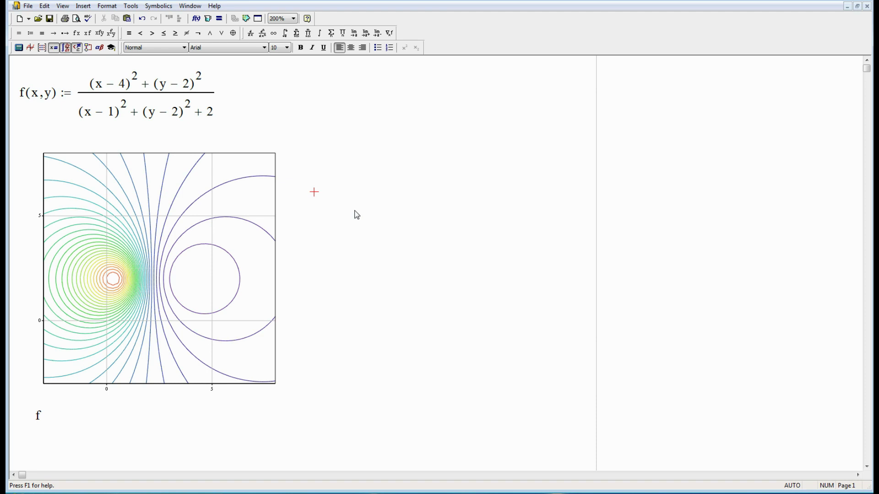
# Start a given block with the constraint y ≤ x
pyautogui.write('given')
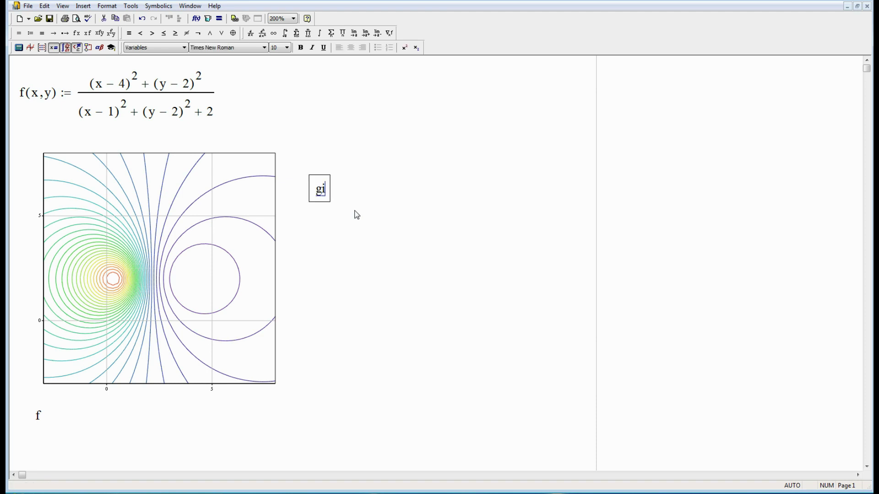
pyautogui.click(362, 211)
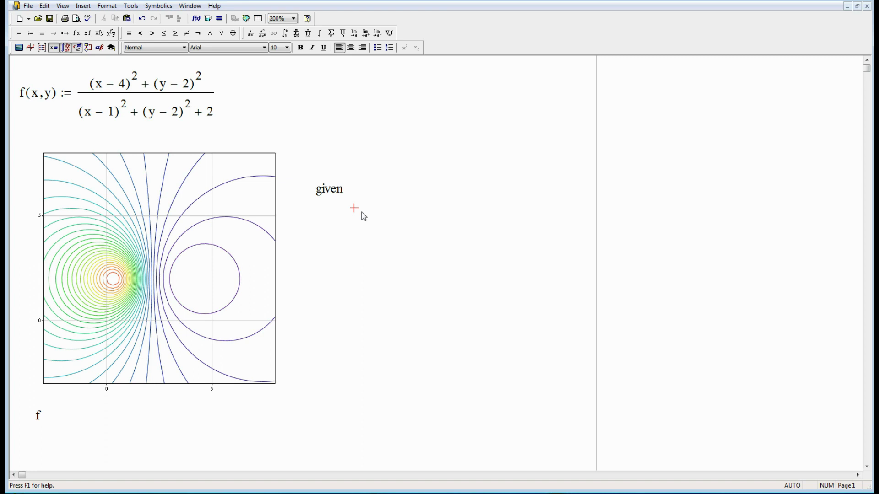
pyautogui.write('y')
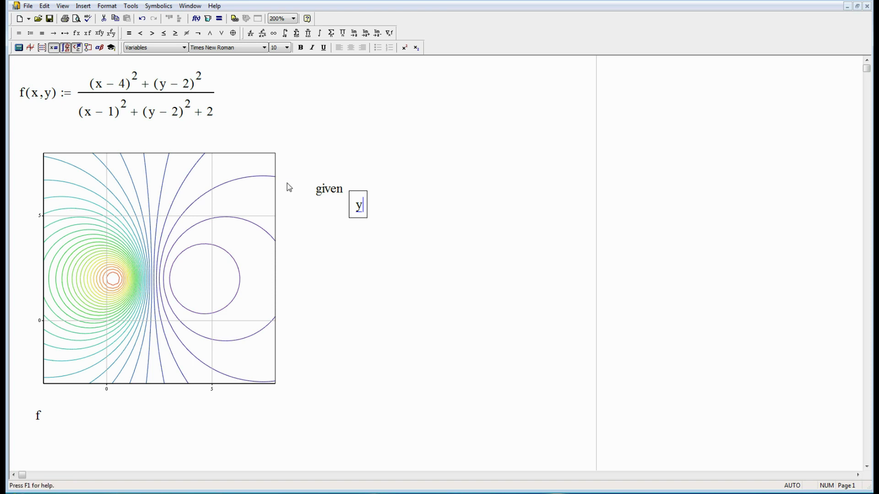
pyautogui.click(164, 35)
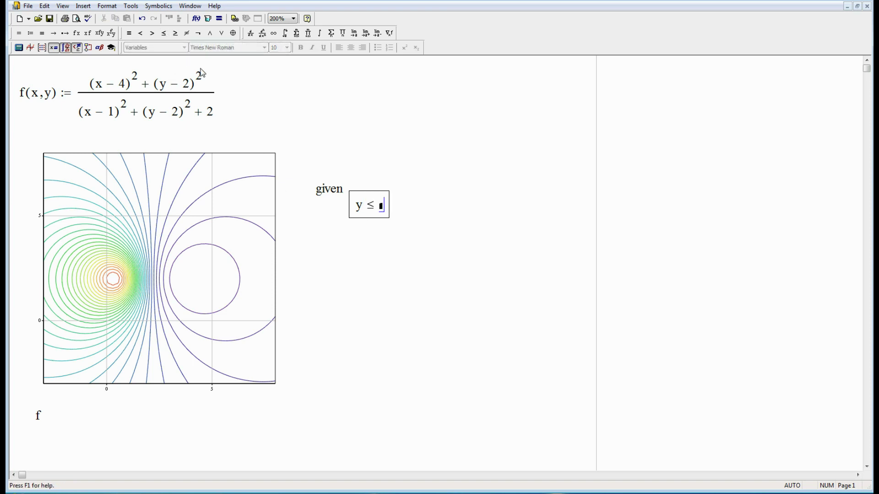
pyautogui.write('x')
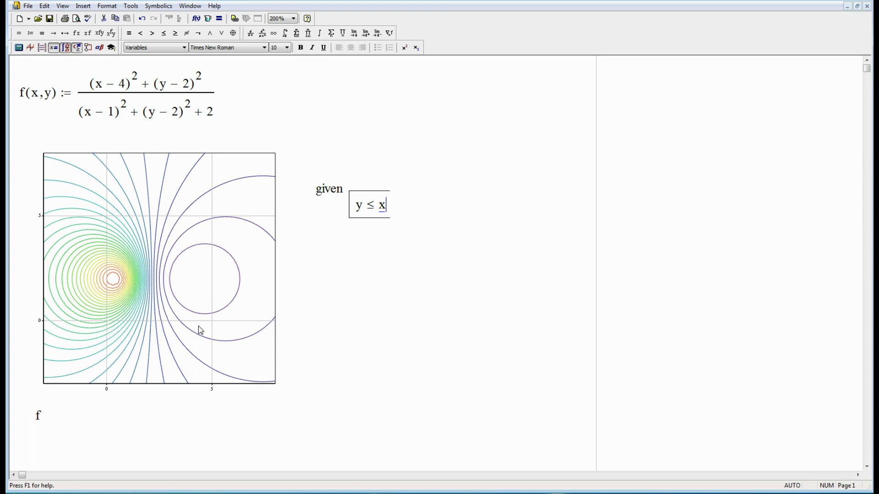
# Enter maximize(f,x,y) = below the constraint
pyautogui.click(399, 233)
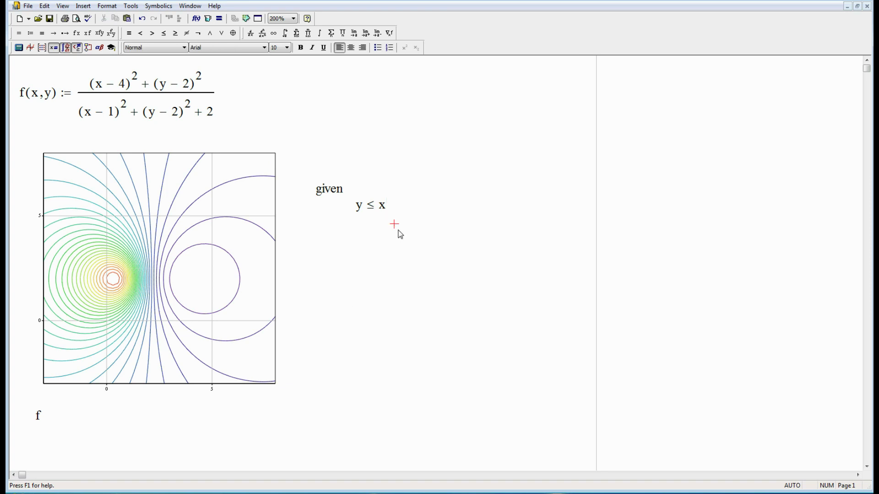
pyautogui.write('min')
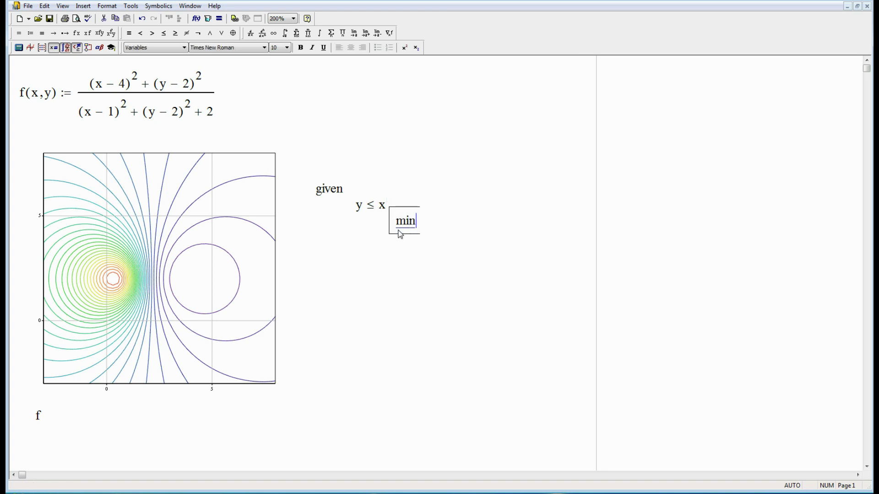
pyautogui.press('BackSpace')
pyautogui.press('BackSpace')
pyautogui.write('axmimu')
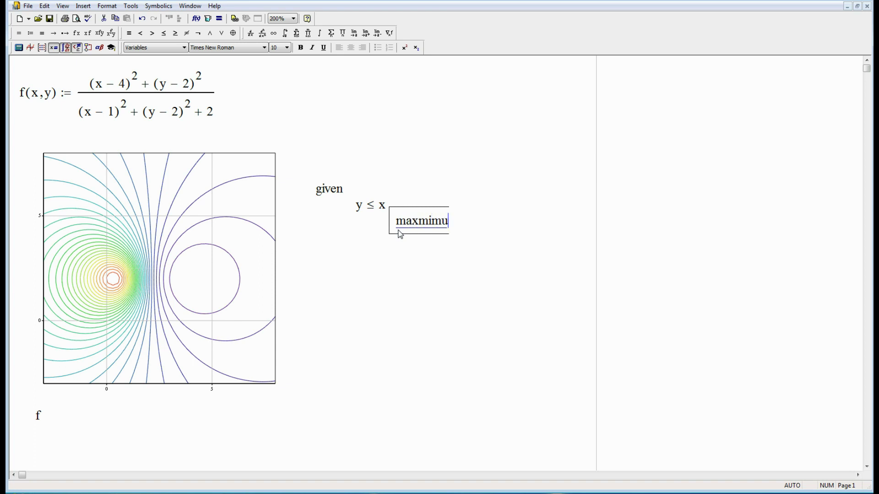
pyautogui.write('m')
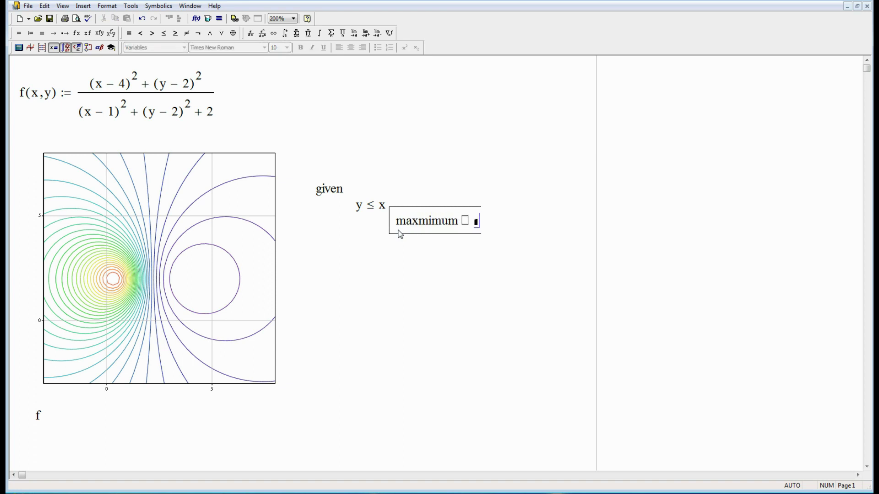
pyautogui.press('BackSpace')
pyautogui.press('BackSpace')
pyautogui.write('(f')
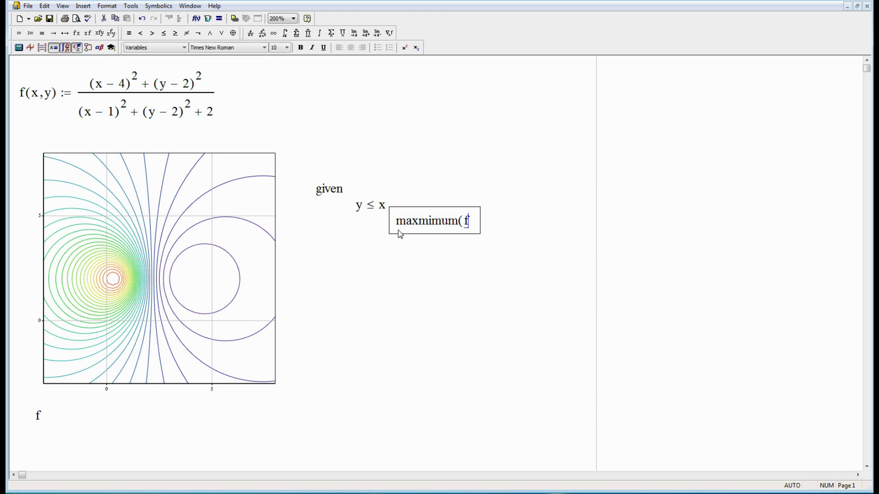
pyautogui.write(',x,y) ')
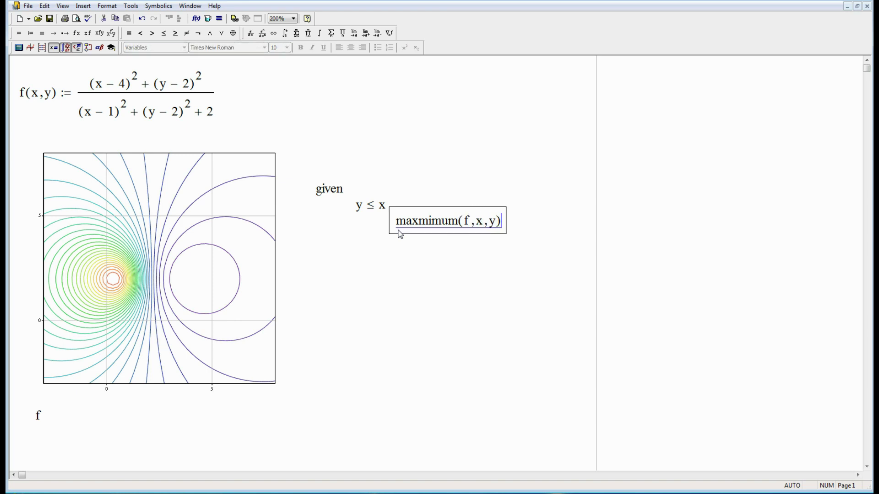
pyautogui.write('=')
pyautogui.click(410, 256)
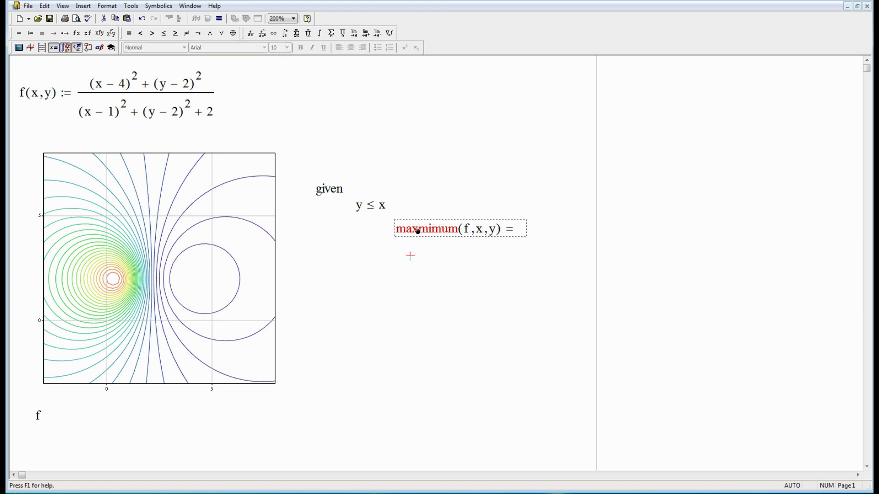
# Correct the misspelled function name to maximize so the expression evaluates
pyautogui.click(459, 264)
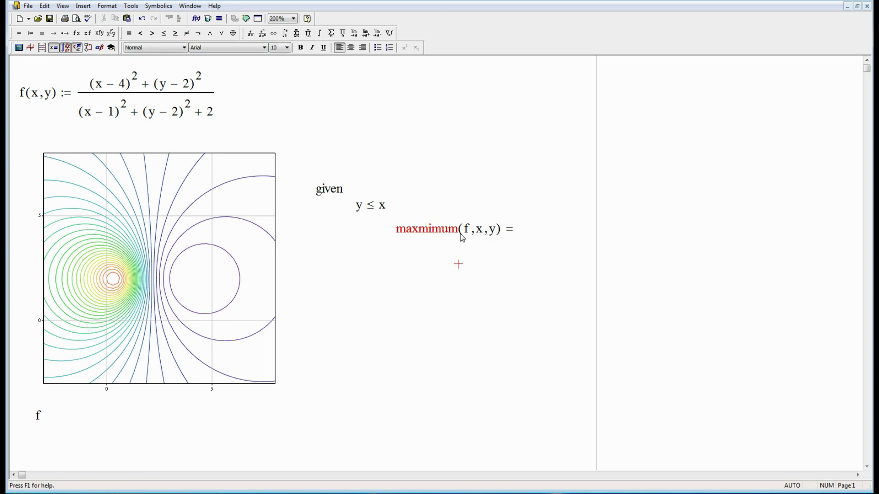
pyautogui.click(460, 235)
pyautogui.press('BackSpace')
pyautogui.press('BackSpace')
pyautogui.press('BackSpace')
pyautogui.write('ze')
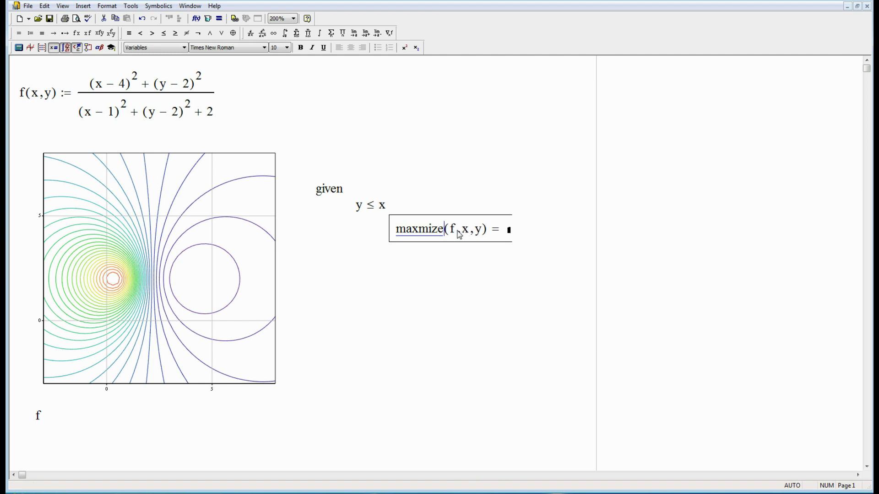
pyautogui.click(420, 234)
pyautogui.write('i')
pyautogui.click(418, 264)
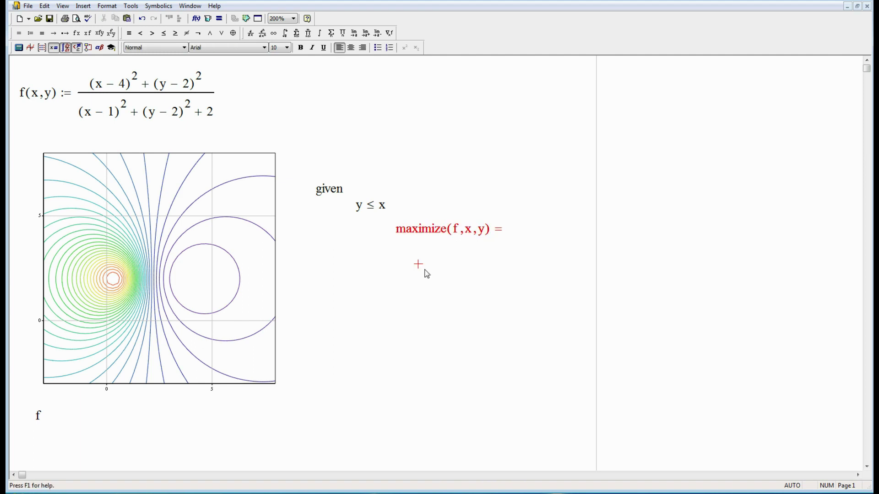
pyautogui.click(330, 161)
# Define x := 0 and y := 0 above 'given' so maximize returns (0.865, 0.865)
pyautogui.write('x:0')
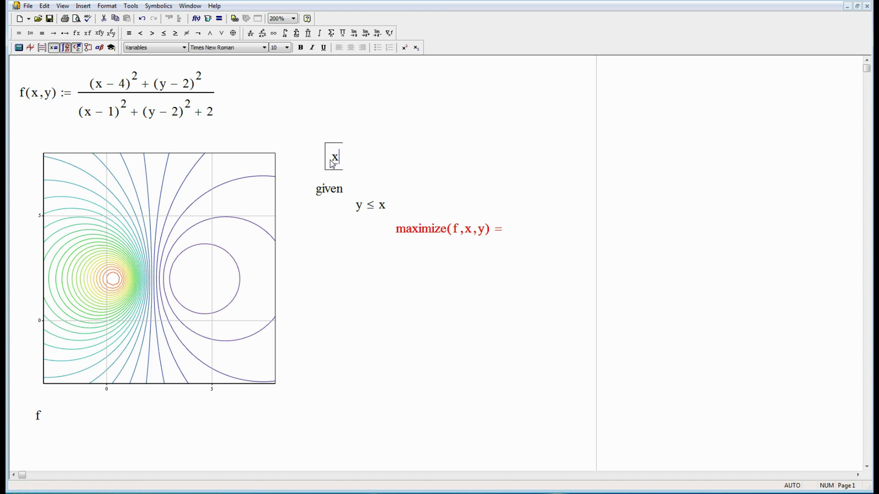
pyautogui.click(394, 161)
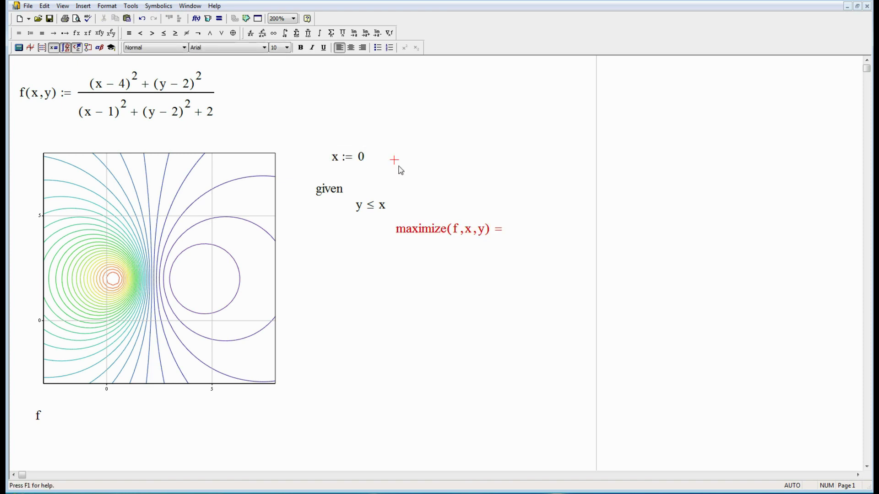
pyautogui.write('y := ')
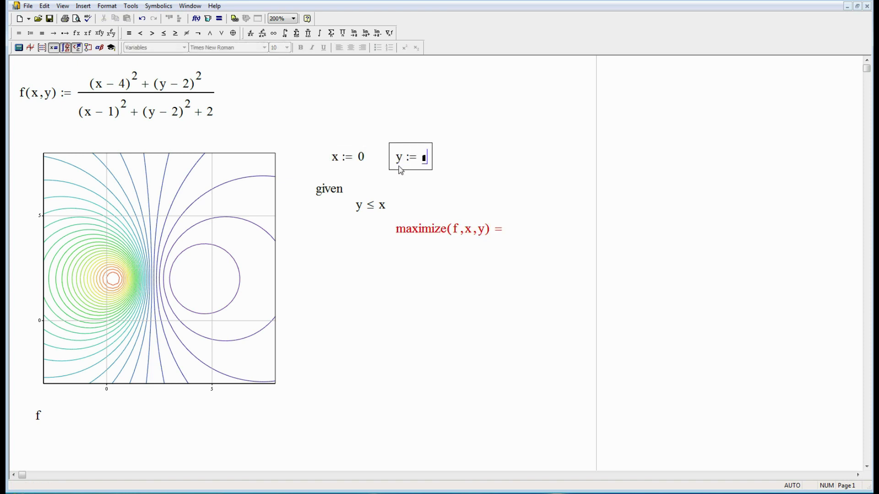
pyautogui.write('0')
pyautogui.click(421, 271)
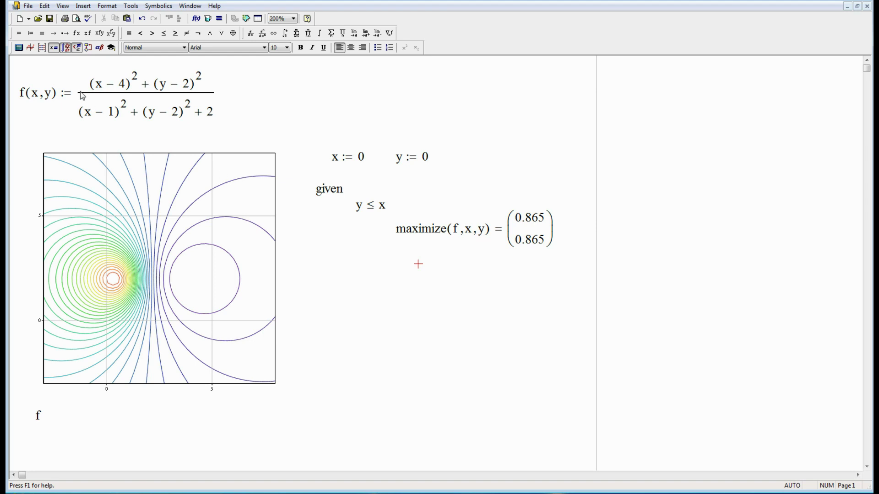
# Delete all regions and begin defining f(x,y,z) := (x − 1)²
pyautogui.moveTo(66, 63); pyautogui.dragTo(438, 294)
pyautogui.press('Delete')
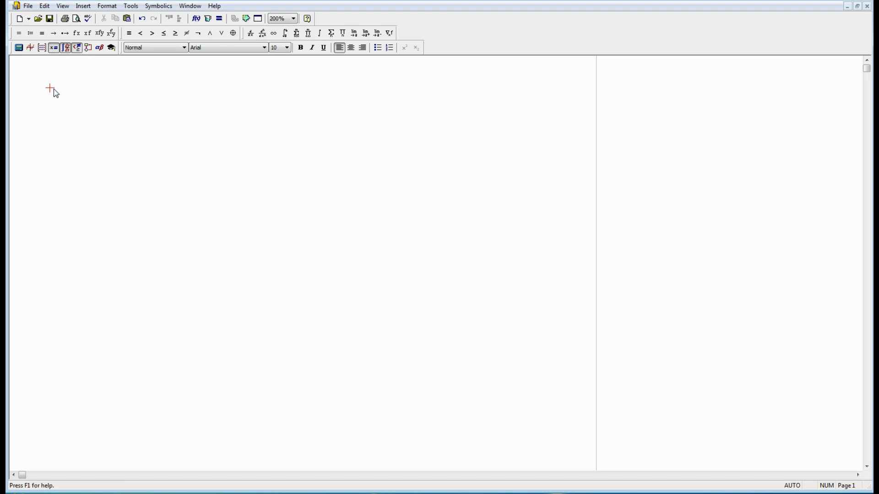
pyautogui.write('f(x,y,')
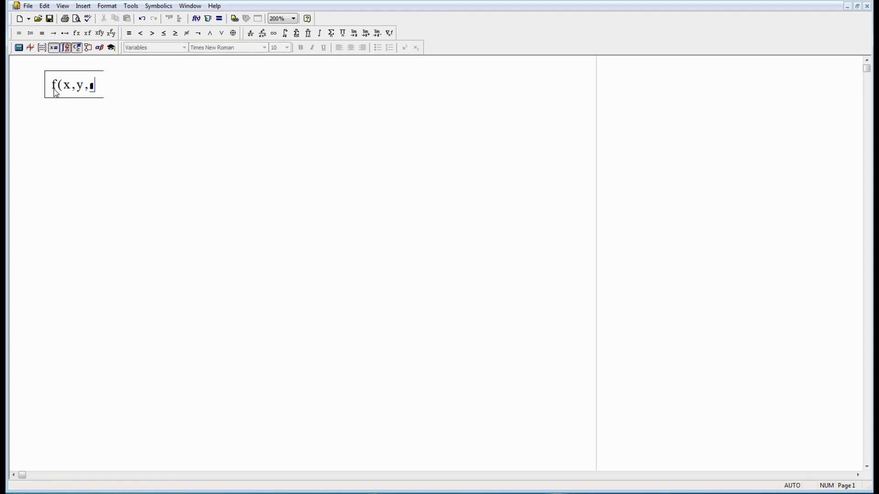
pyautogui.write('z):x-1')
pyautogui.press('space')
pyautogui.write('^2')
# Add the (y − 2)² and (z − 1)² terms to complete f(x,y,z)
pyautogui.press('space')
pyautogui.write('+y-2')
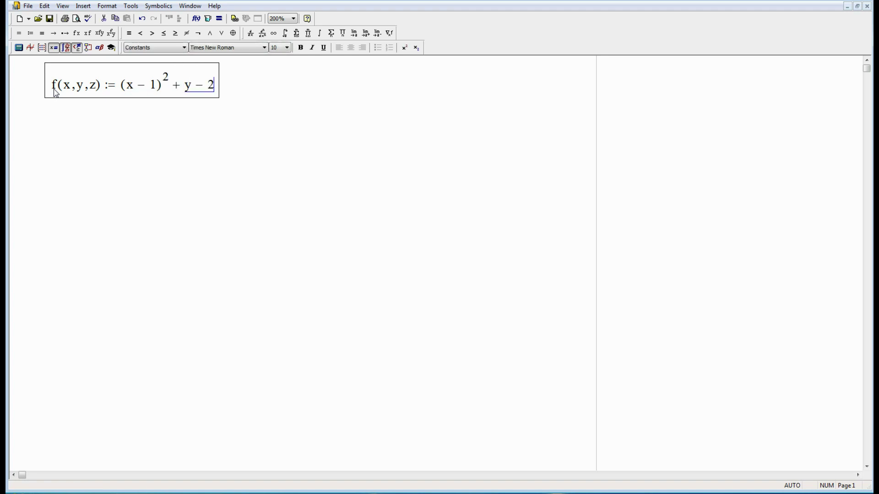
pyautogui.write('^2')
pyautogui.press('space')
pyautogui.write('+')
pyautogui.write('z-1')
pyautogui.press('space')
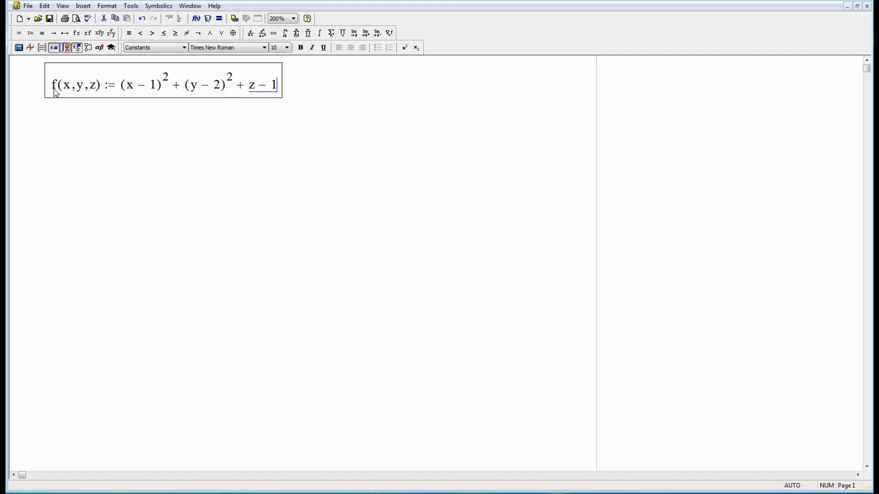
pyautogui.write('^2')
pyautogui.click(153, 148)
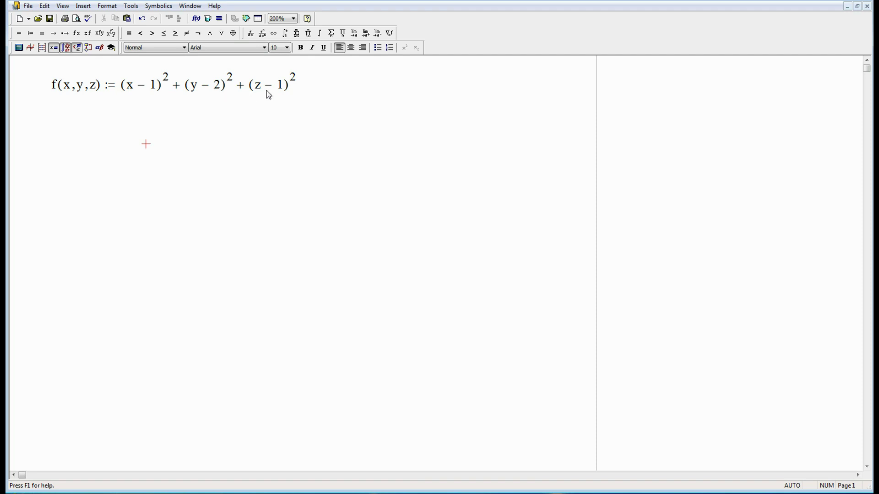
pyautogui.click(187, 153)
# Set starting guesses x := 0, y := 0 and z := 0 below f
pyautogui.click(138, 129)
pyautogui.write('x:0')
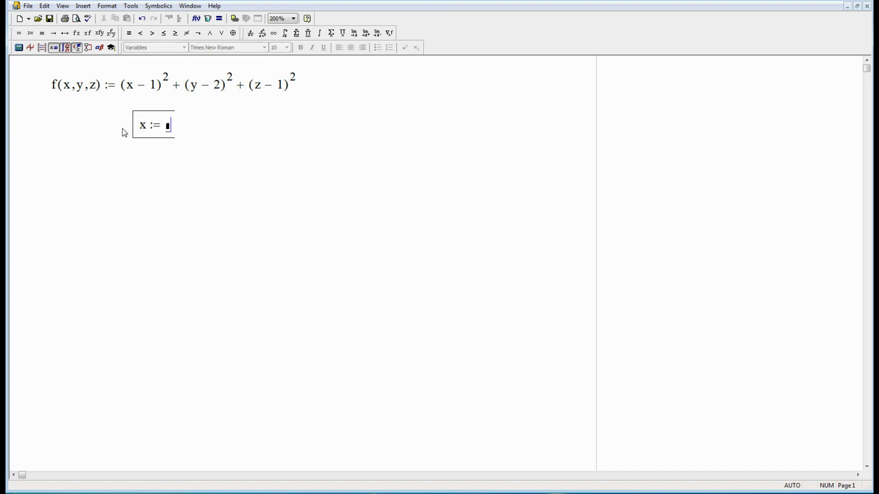
pyautogui.click(197, 133)
pyautogui.write('y:0')
pyautogui.click(252, 133)
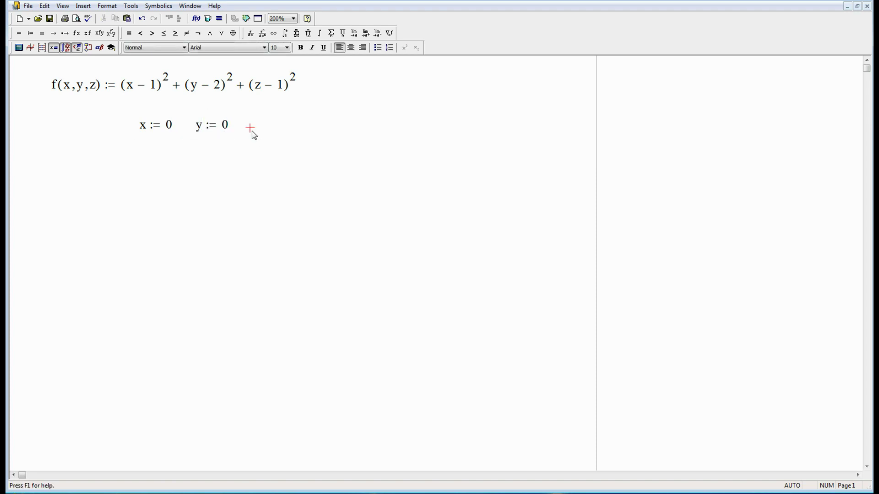
pyautogui.write('z := ')
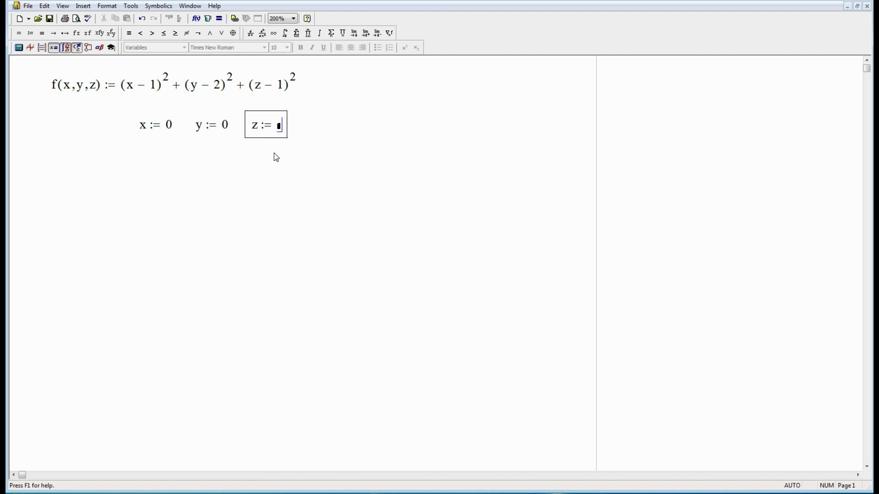
pyautogui.write('0')
pyautogui.click(267, 176)
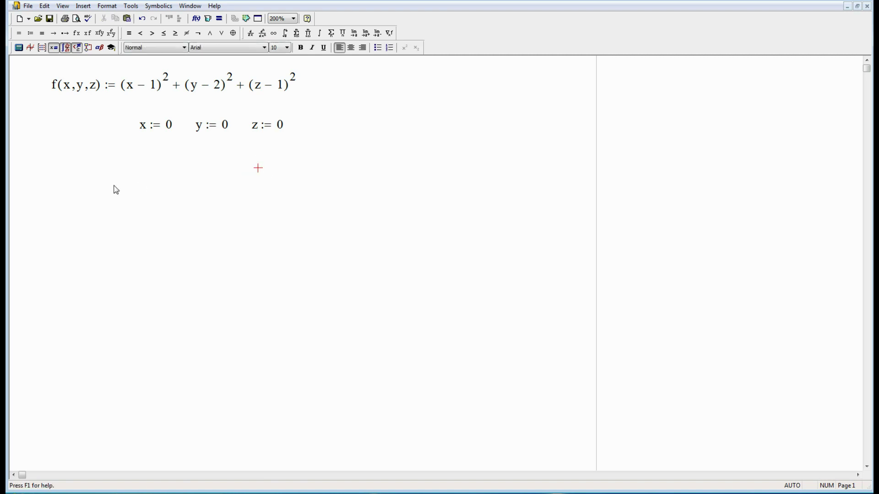
# Evaluate minimize(f,x,y,z), which returns (1, 2, 1)
pyautogui.click(148, 191)
pyautogui.write('minimize(')
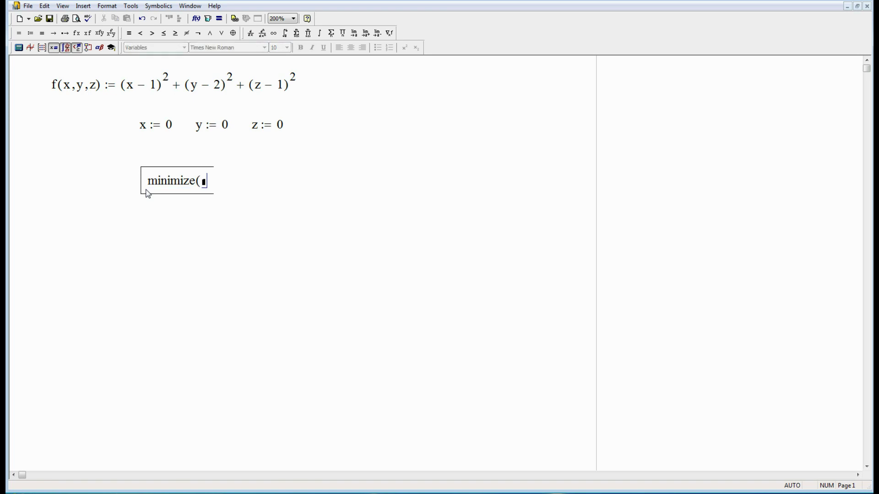
pyautogui.write('f,x,')
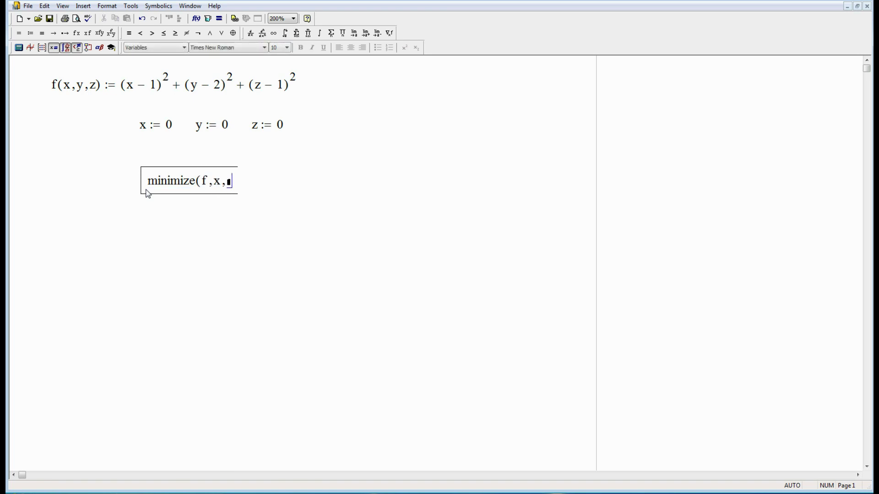
pyautogui.write('y,z) ')
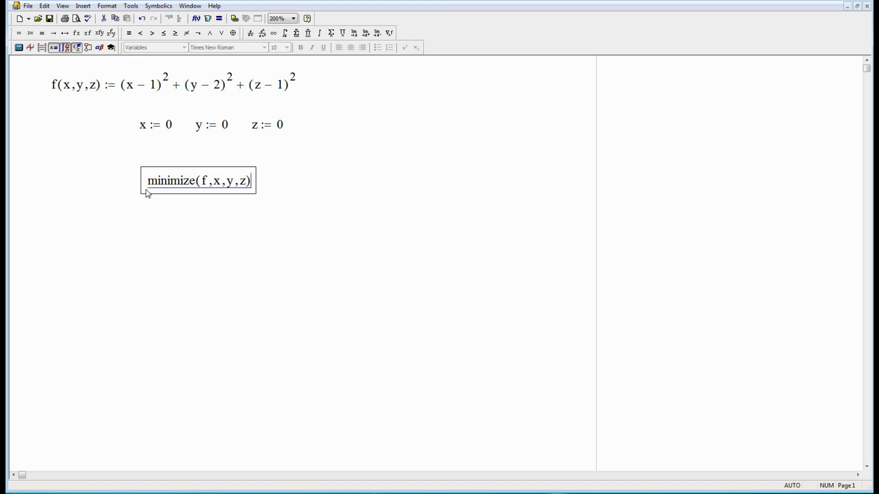
pyautogui.write('=')
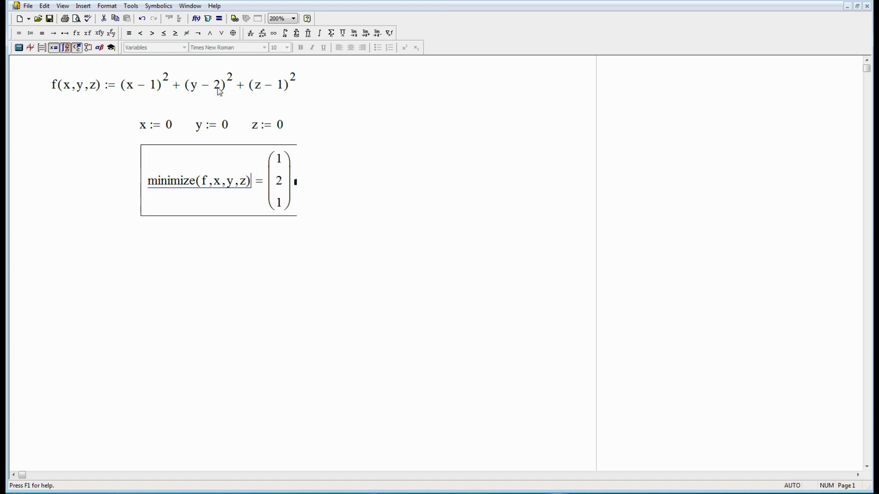
pyautogui.click(249, 237)
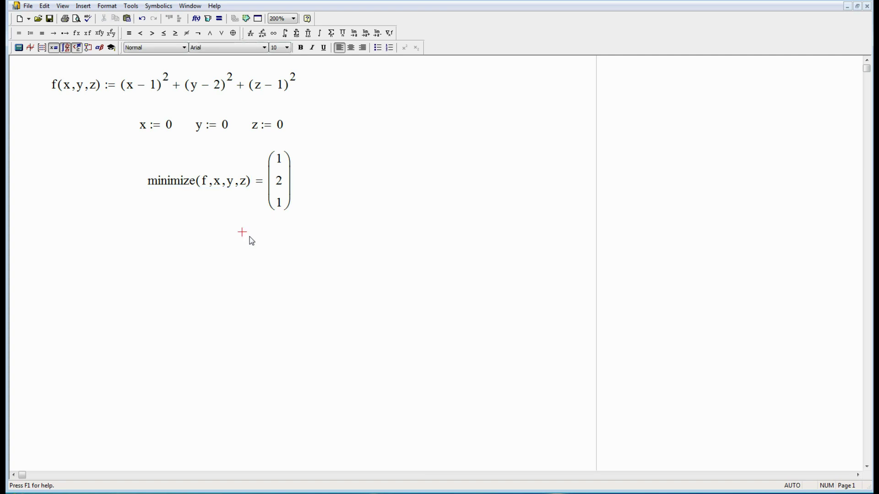